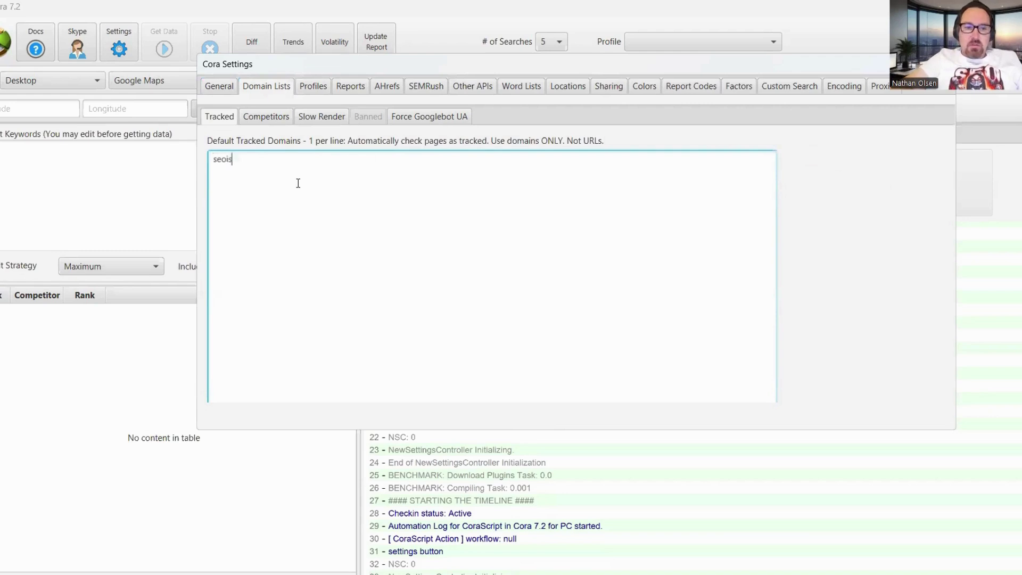
text(m)
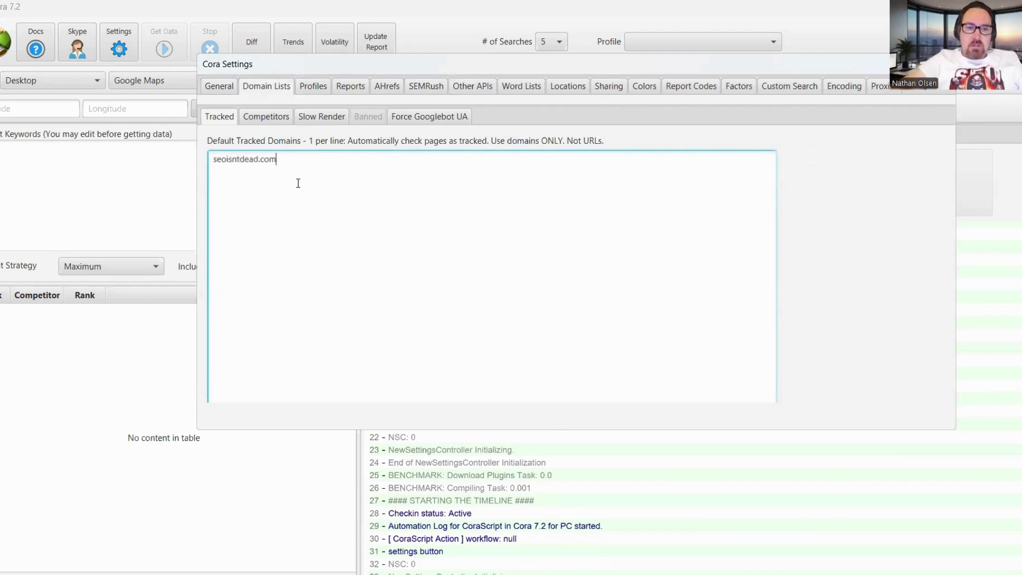
click(566, 85)
click(340, 147)
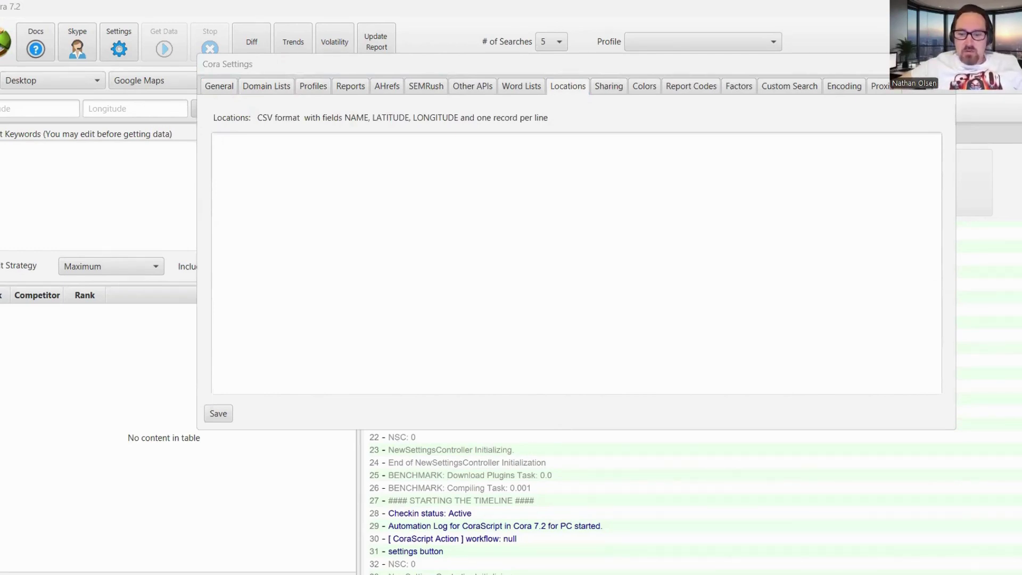
key(Escape)
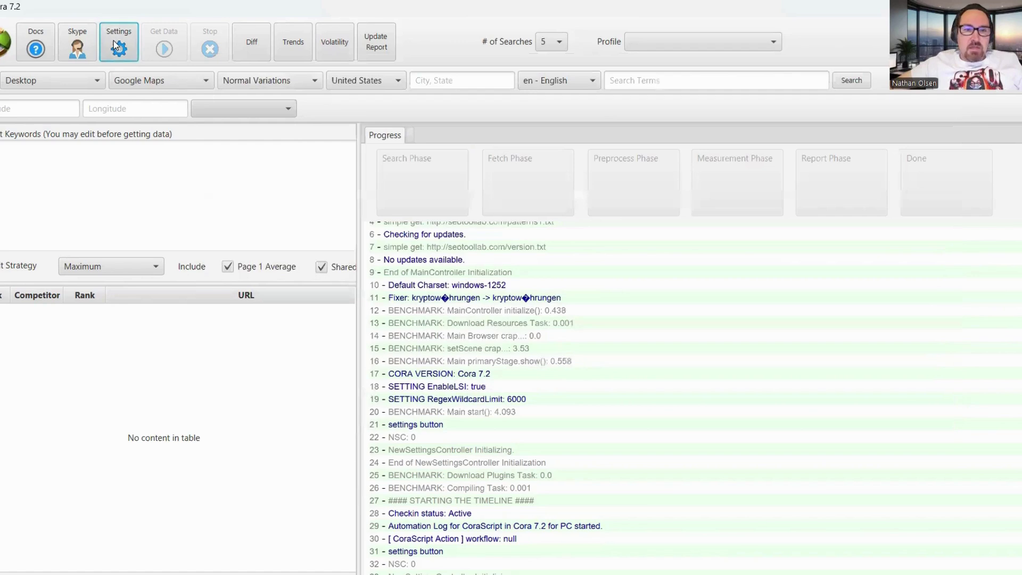
Add the location record "Raph,40.751782,-73.991810" to the saved locations and save the settings.
key(space)
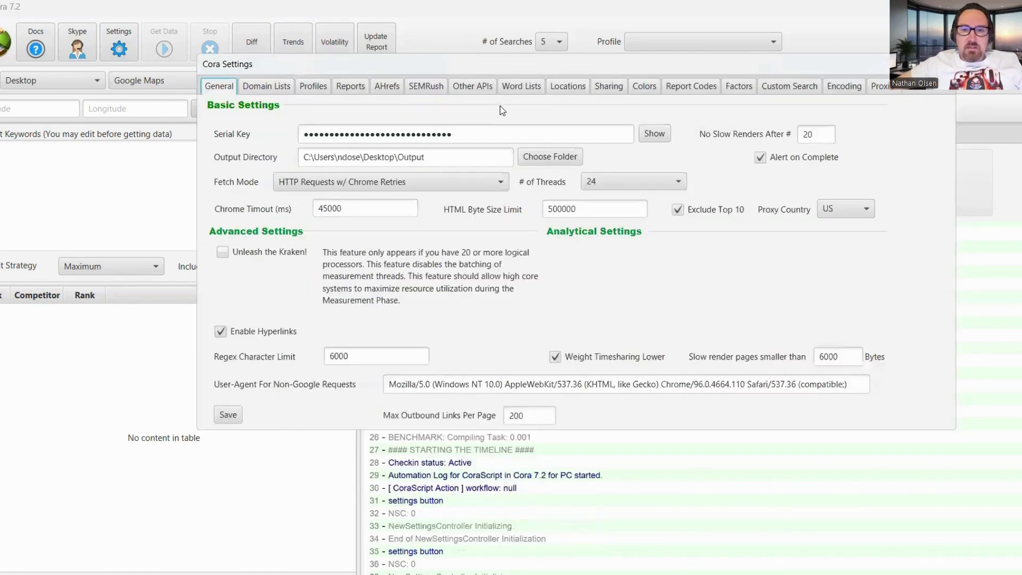
click(566, 86)
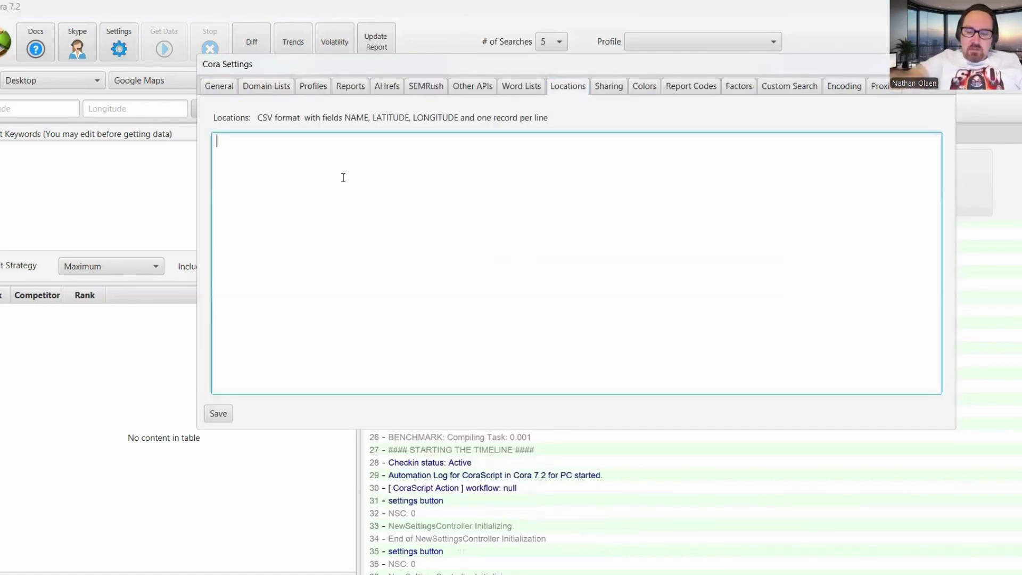
text(Raph)
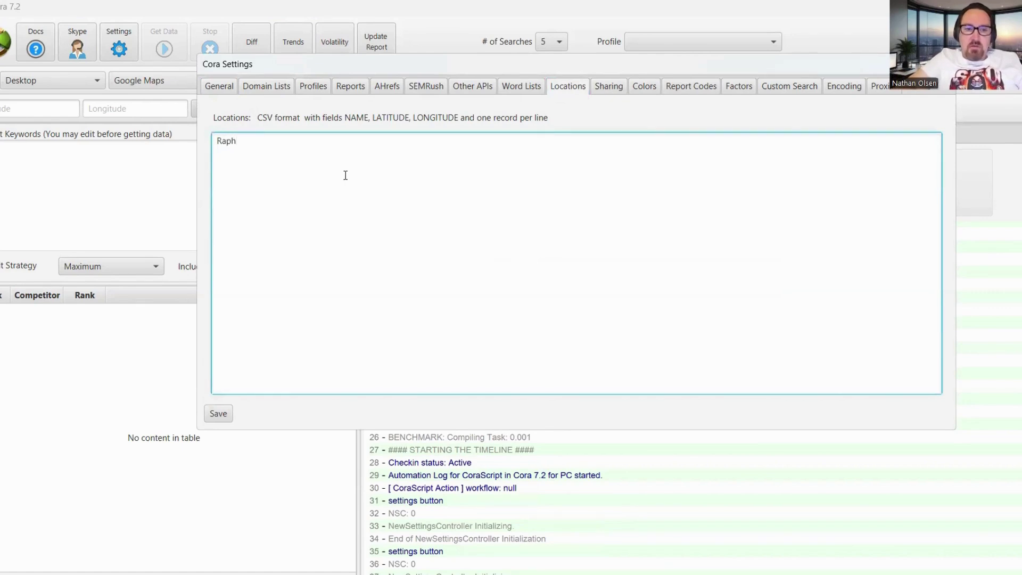
text(,)
text(40.751782,-73.991810)
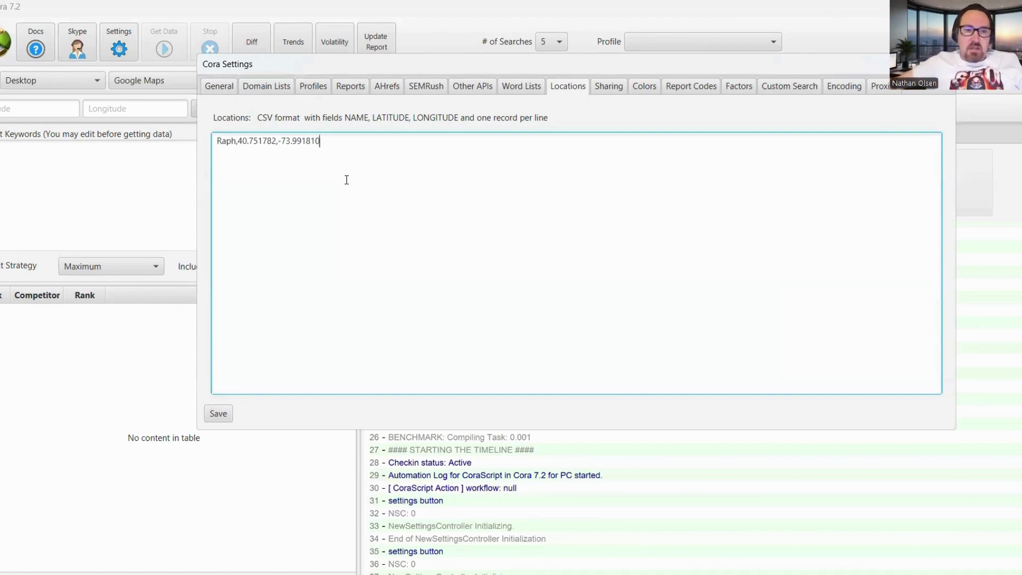
click(218, 413)
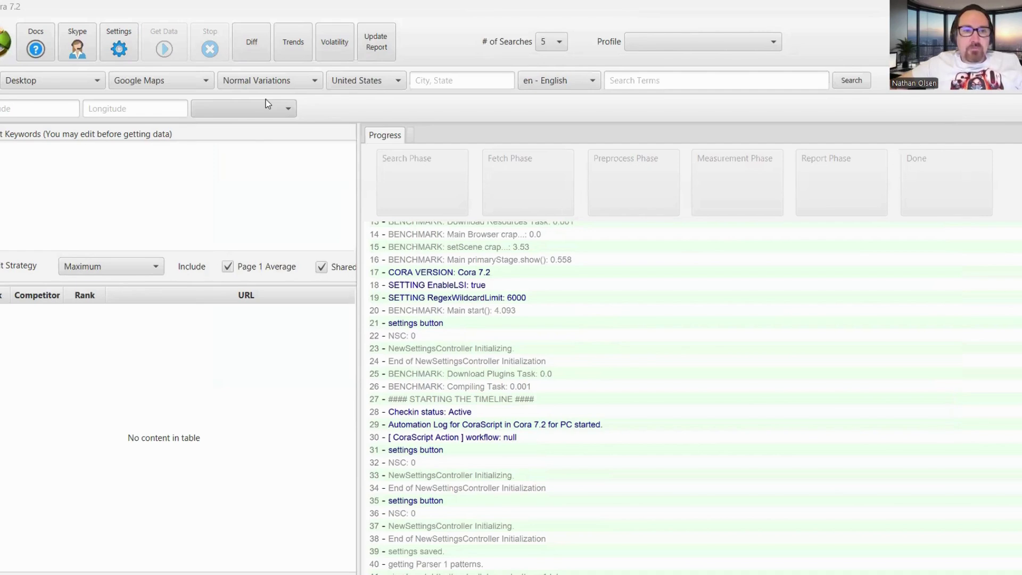
click(126, 44)
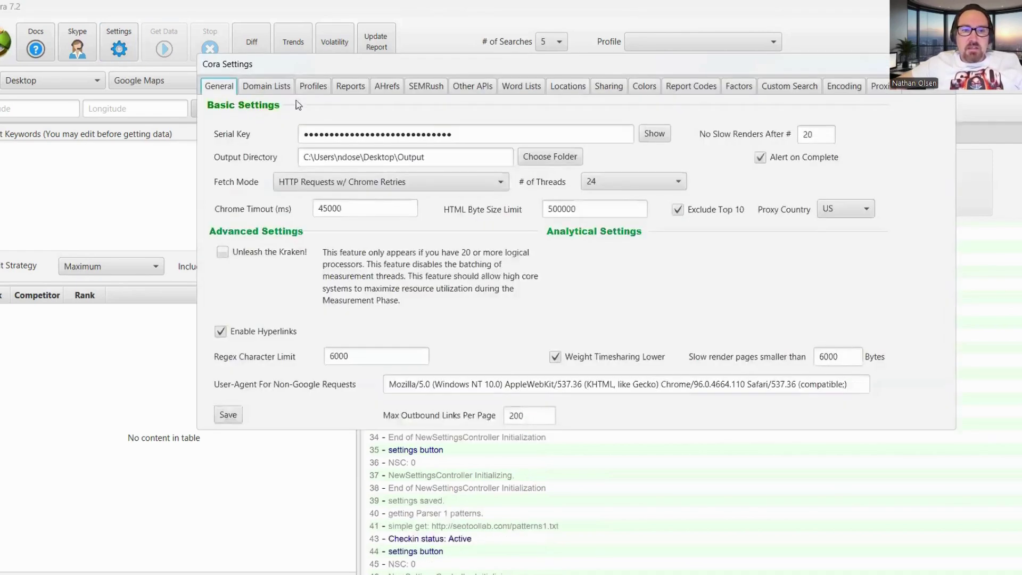
click(266, 85)
text(https://www.raphaelsonlaw.com/?utm_campaign=gmb&utm_medium=organic&utm_source=google)
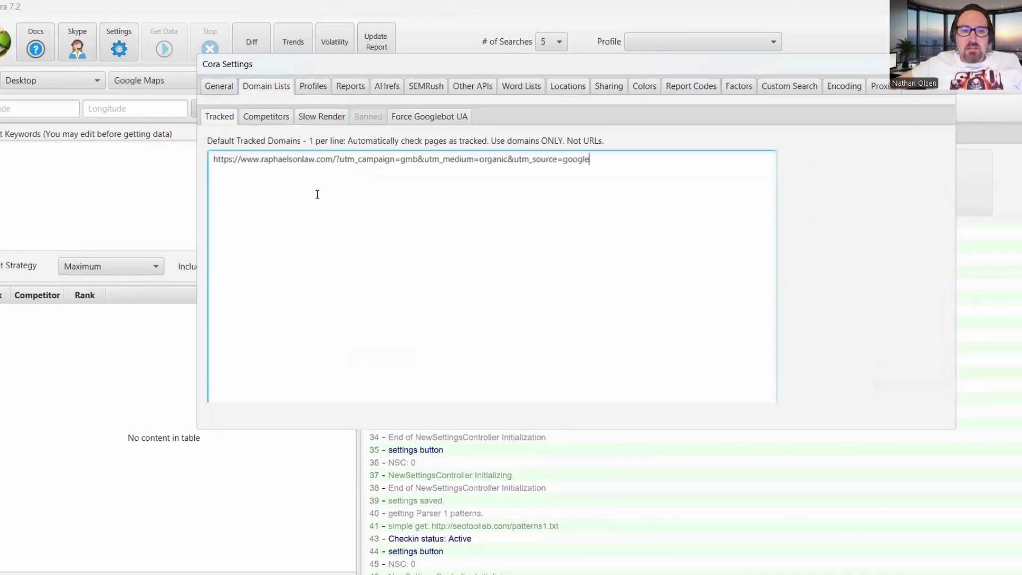
Trim the tracked entry to the bare domain raphaelsonlaw.com and save the settings.
click(260, 160)
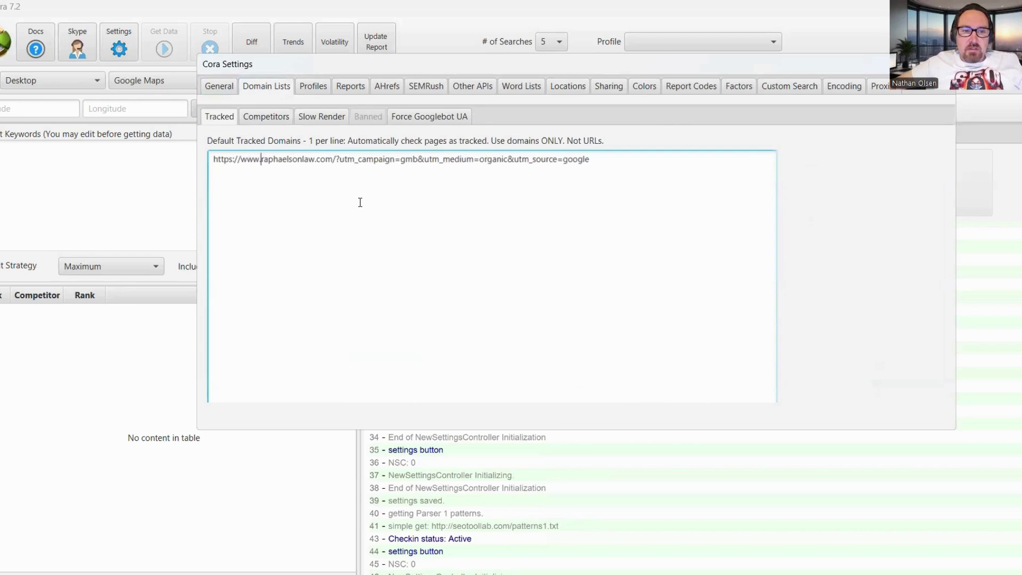
key(BackSpace)
key(BackSpace)
key(BackSpace)
key(BackSpace)
key(BackSpace)
key(BackSpace)
key(BackSpace)
key(BackSpace)
key(BackSpace)
key(BackSpace)
key(BackSpace)
key(BackSpace)
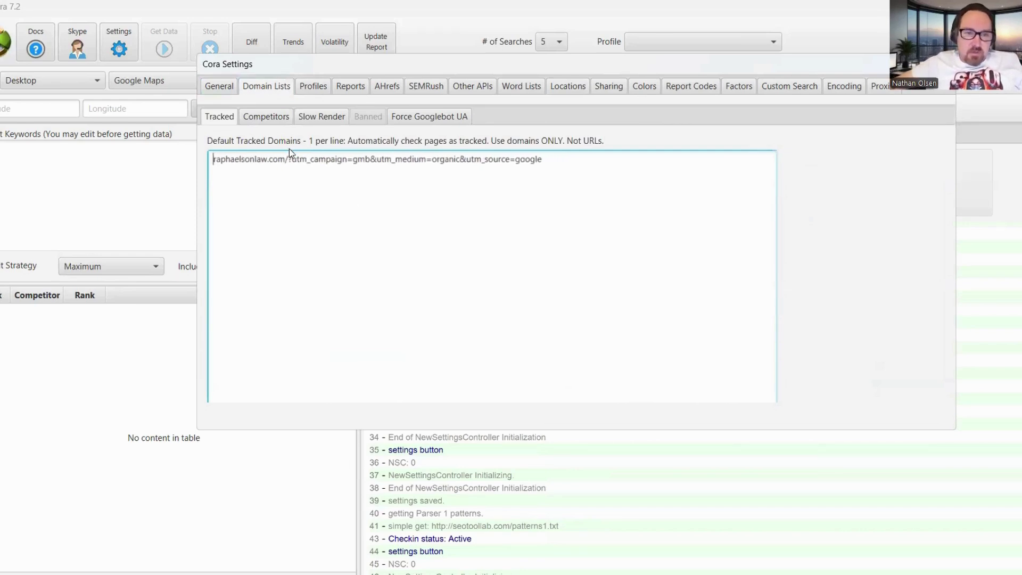
drag(285, 159, 624, 164)
key(BackSpace)
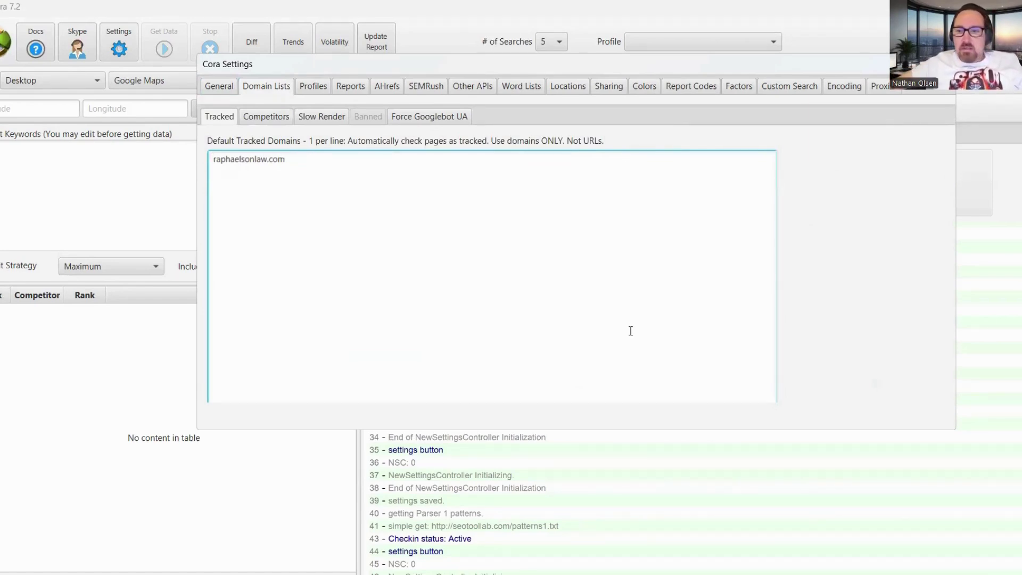
click(566, 87)
click(230, 415)
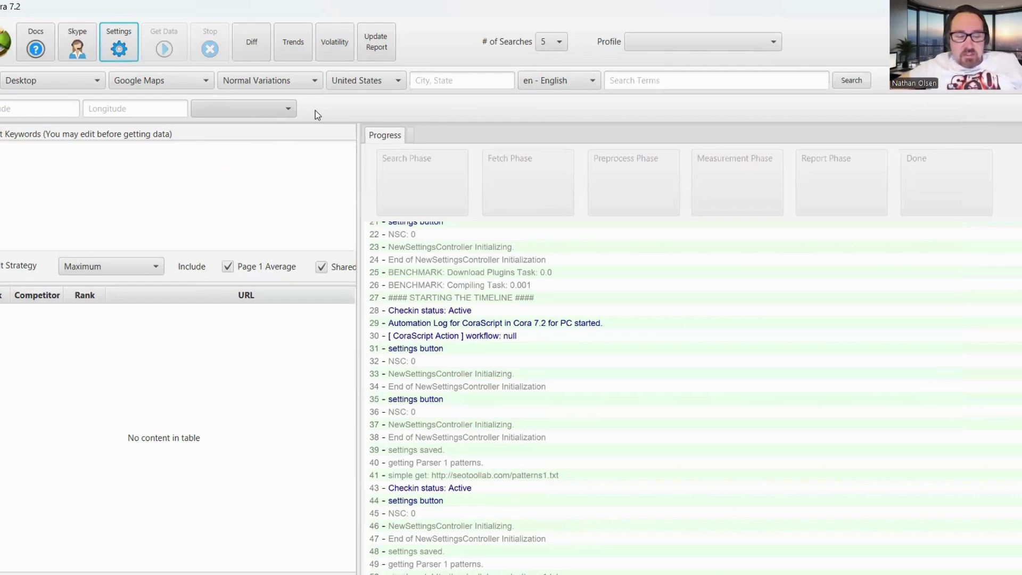
Select the saved location Raph to fill in the search coordinates.
click(288, 113)
click(295, 110)
click(296, 110)
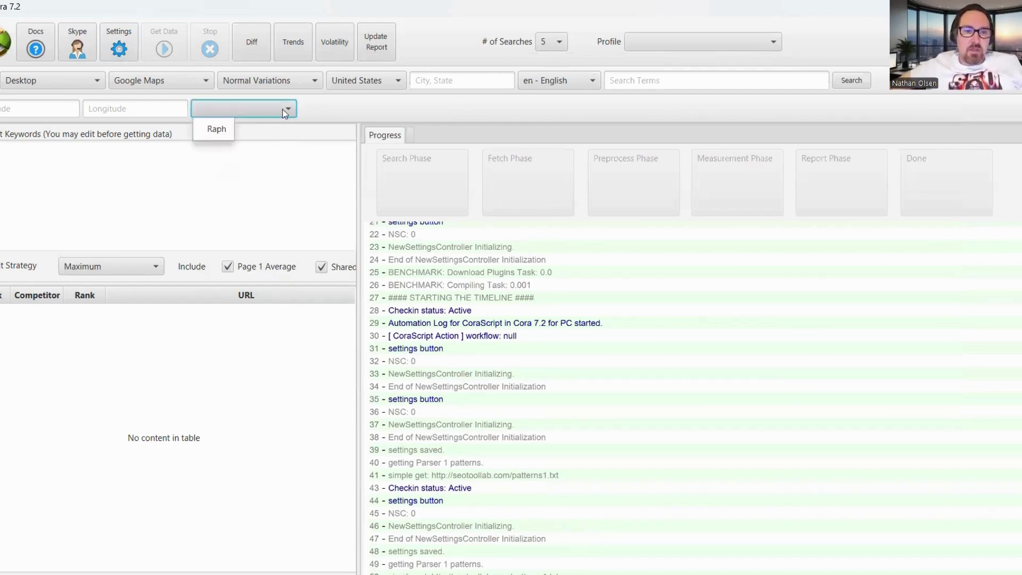
click(202, 131)
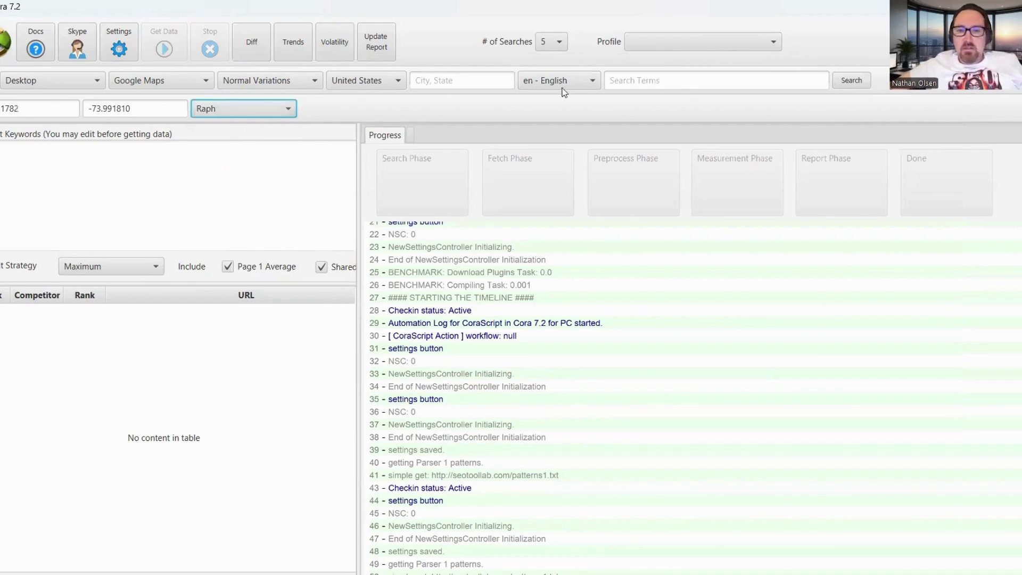
click(660, 76)
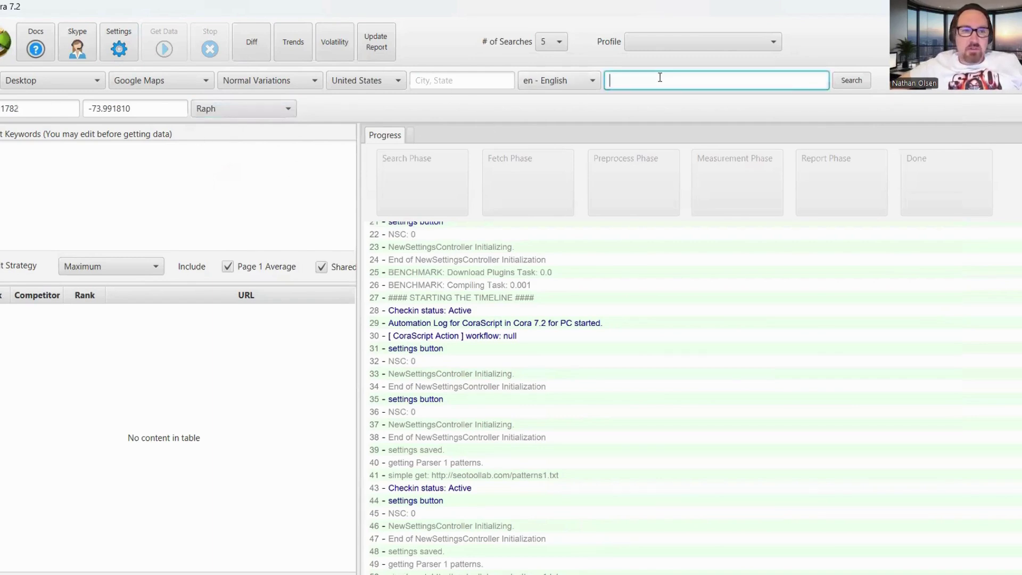
click(205, 82)
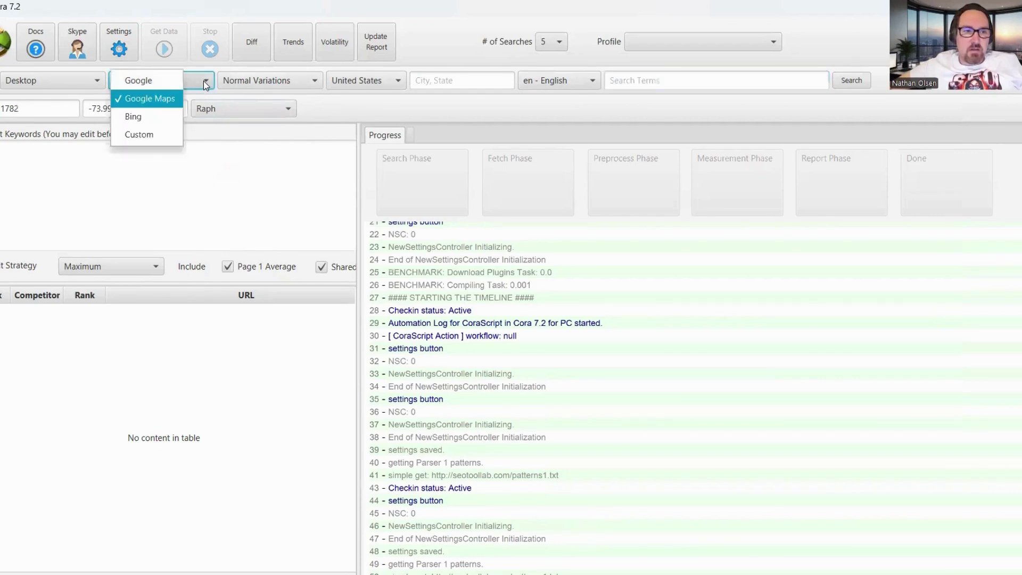
click(244, 184)
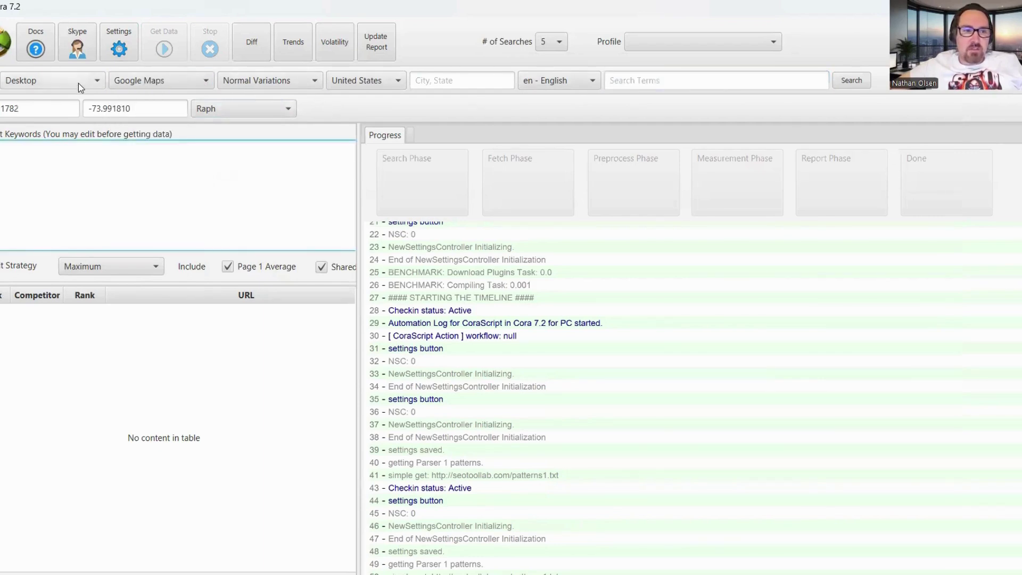
click(78, 83)
click(199, 181)
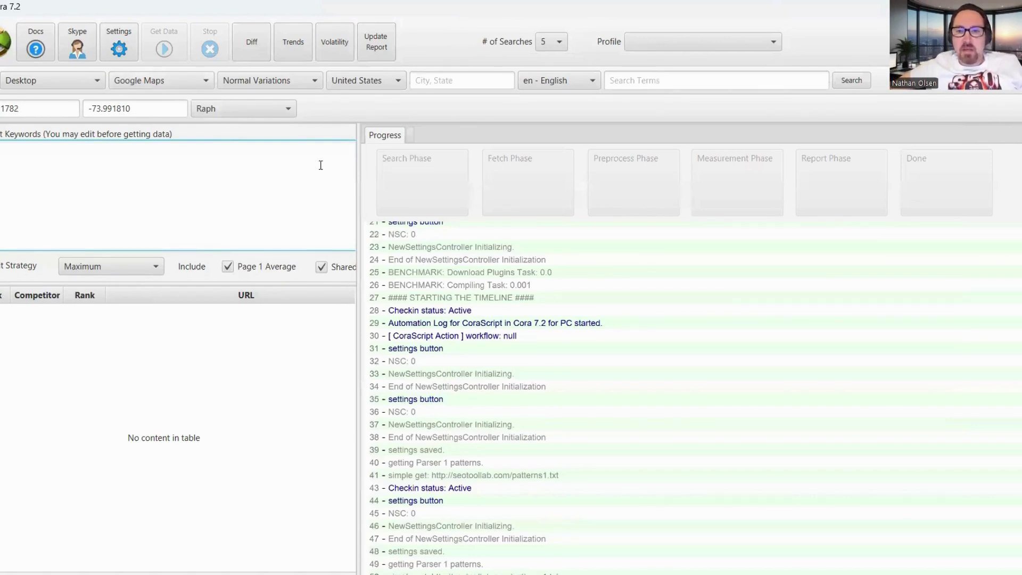
Run the Google Maps search for "New York personal injury lawyers".
click(653, 80)
text(personal in)
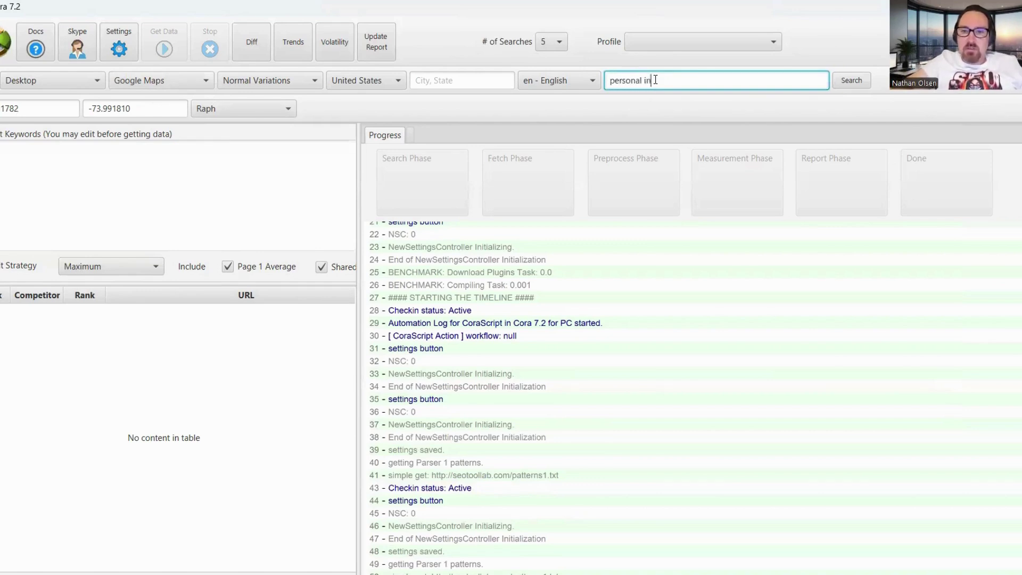
text(jury lawyers)
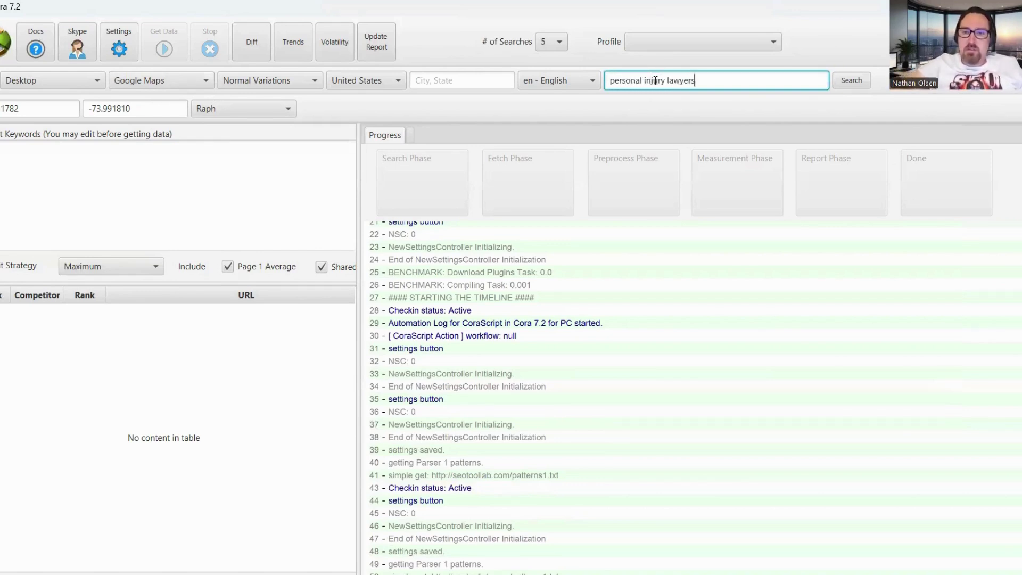
click(610, 80)
text(New York)
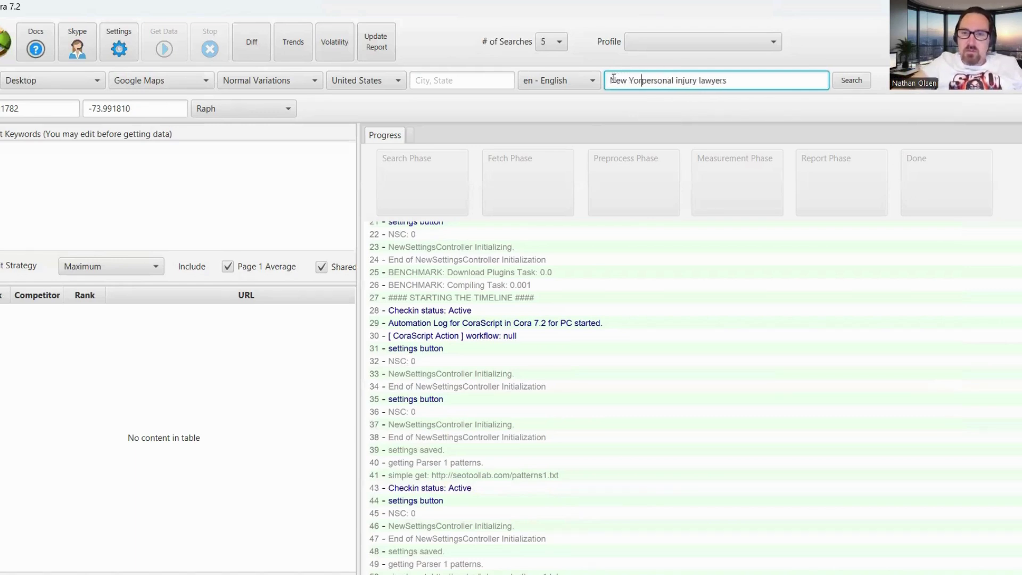
click(847, 82)
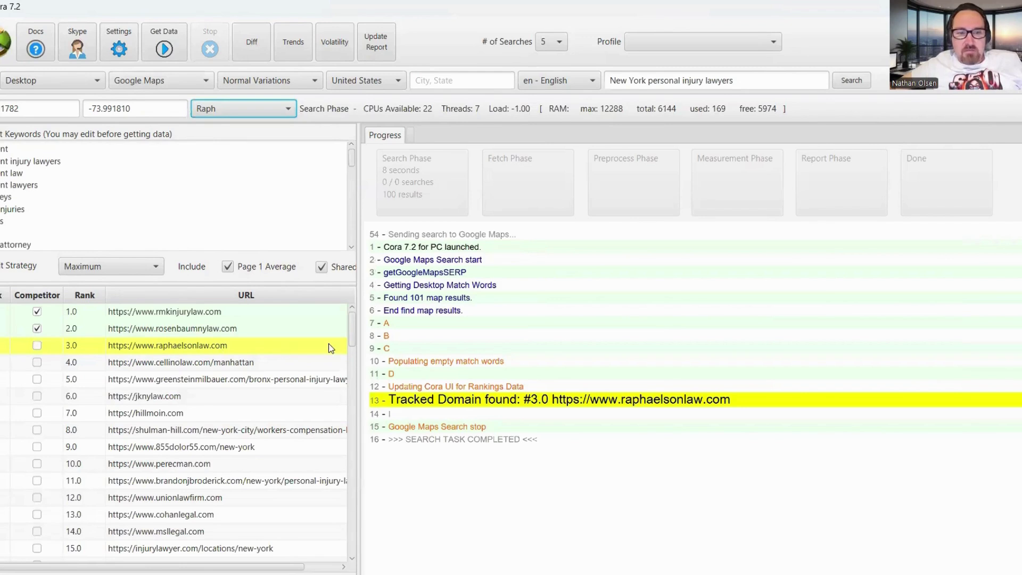
scroll(352, 376, down, 2)
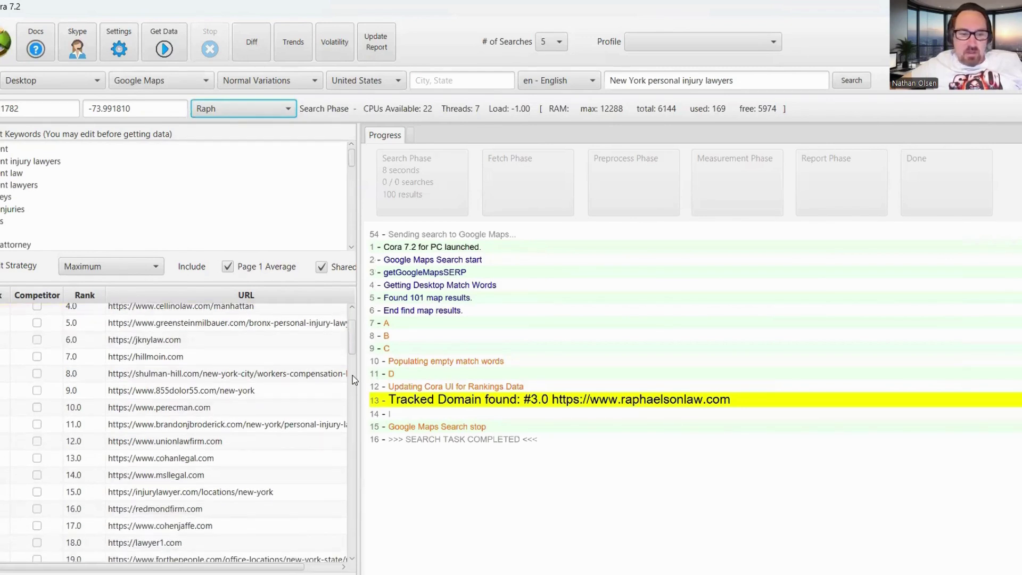
scroll(353, 375, down, 1)
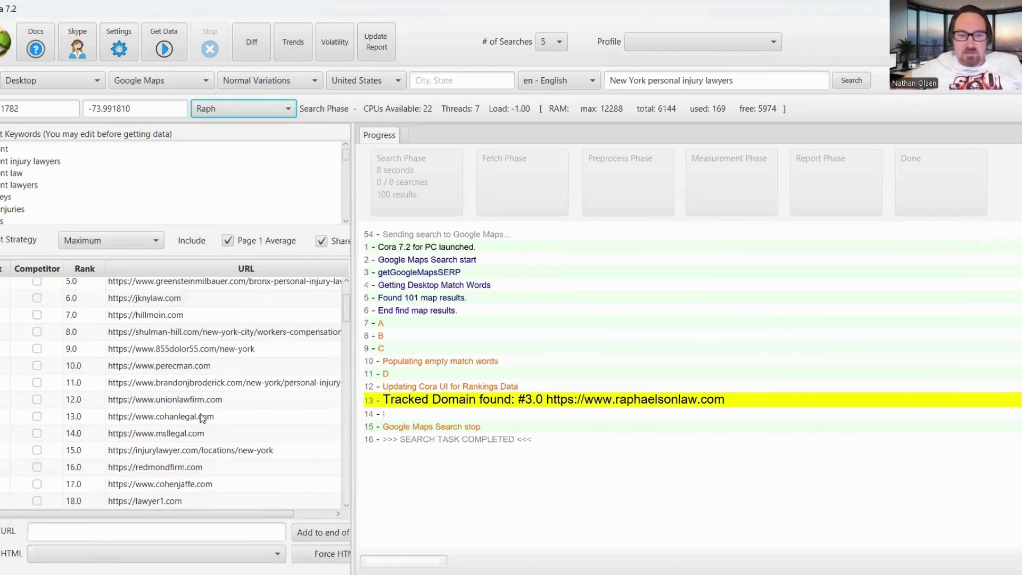
click(88, 535)
key(ctrl+v)
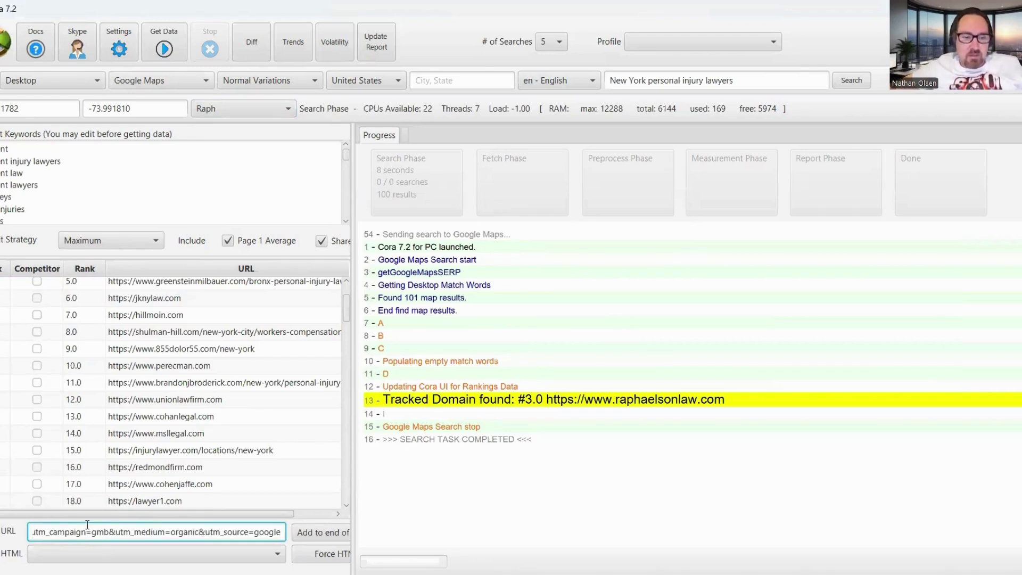
triple_click(77, 534)
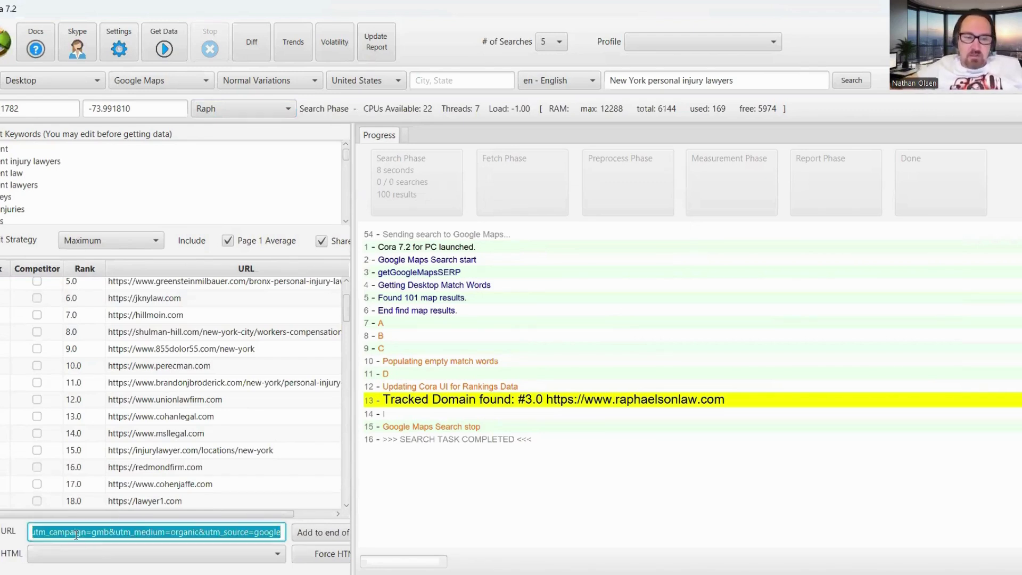
click(76, 535)
key(shift+End)
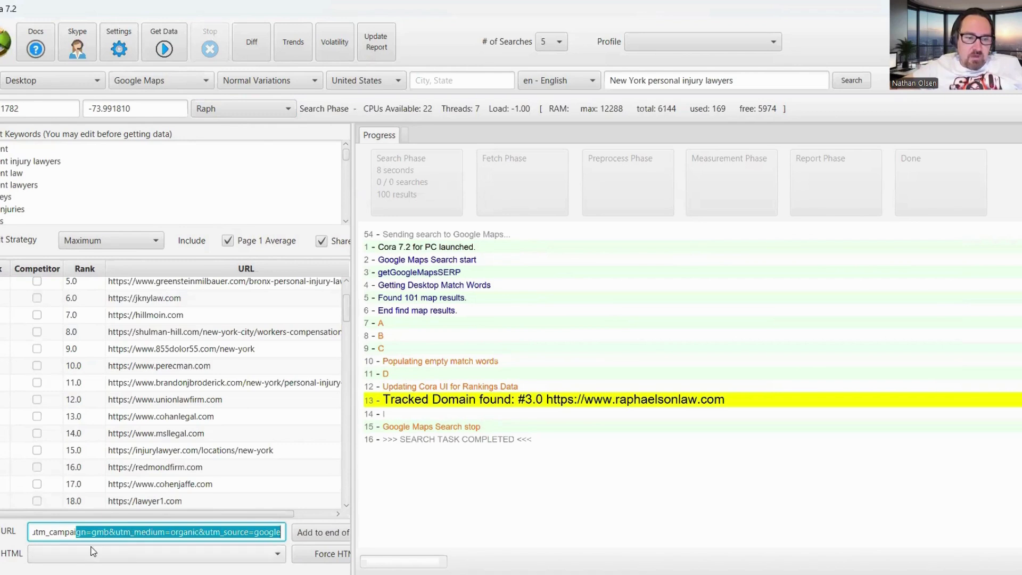
drag(91, 533, 167, 533)
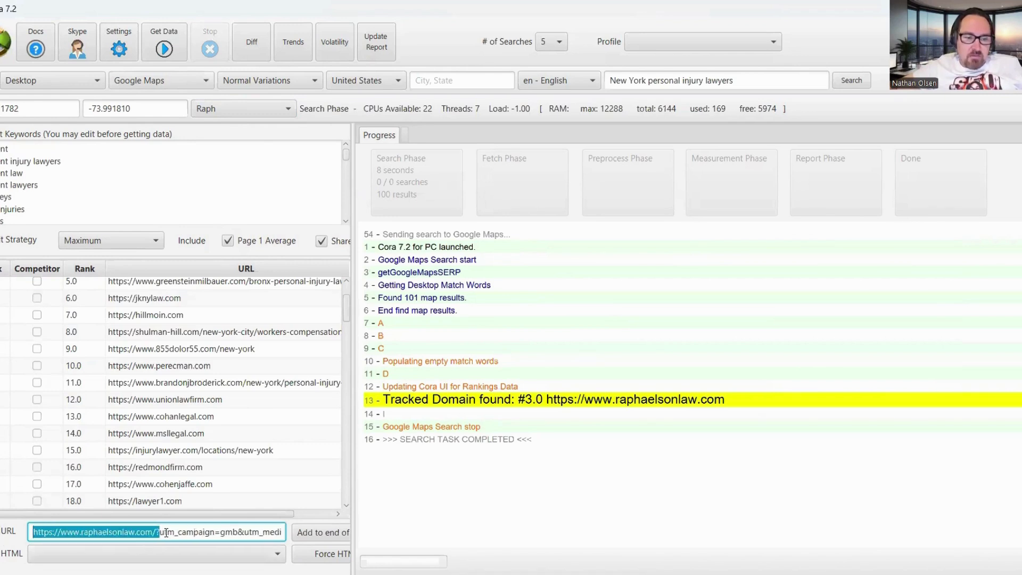
click(167, 533)
key(shift+End)
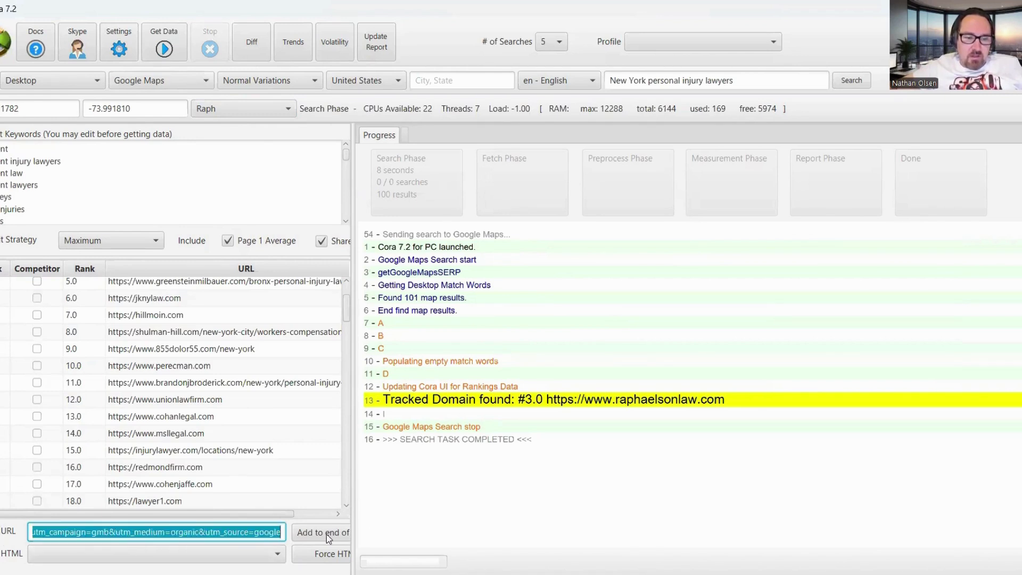
key(BackSpace)
key(BackSpace)
key(BackSpace)
key(BackSpace)
key(BackSpace)
key(BackSpace)
key(BackSpace)
key(BackSpace)
key(BackSpace)
key(BackSpace)
key(BackSpace)
key(BackSpace)
key(BackSpace)
key(BackSpace)
key(BackSpace)
key(BackSpace)
key(BackSpace)
key(BackSpace)
key(BackSpace)
key(BackSpace)
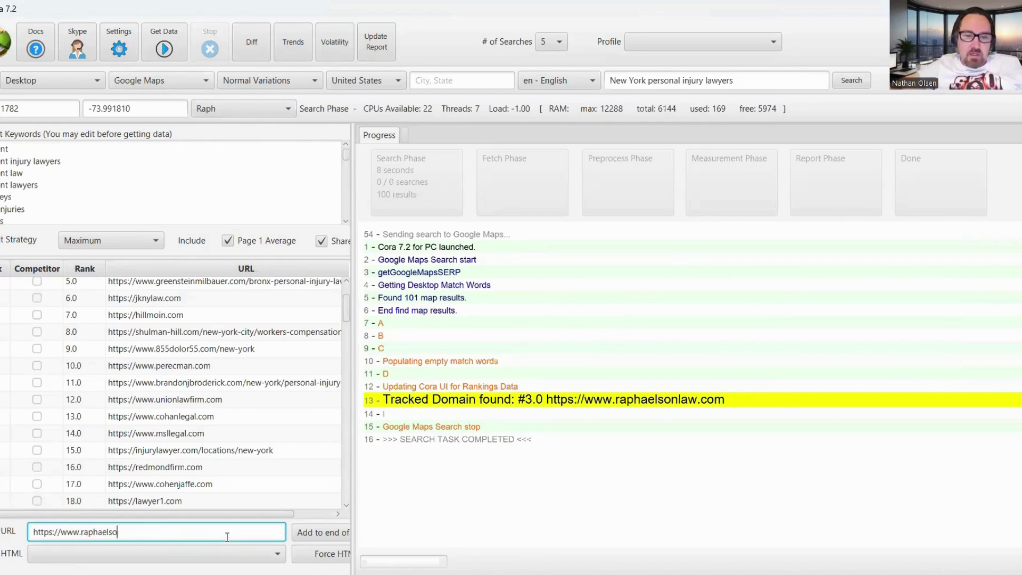
key(BackSpace)
key(BackSpace)
key(BackSpace)
key(BackSpace)
key(BackSpace)
key(BackSpace)
key(BackSpace)
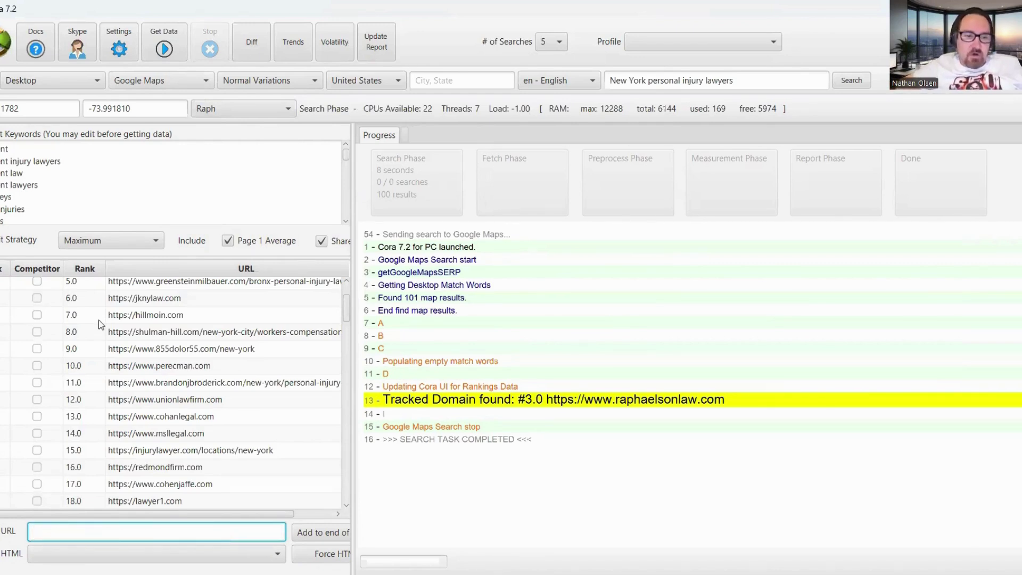
Review the ranked competitor URLs in the search results list.
scroll(122, 338, up, 3)
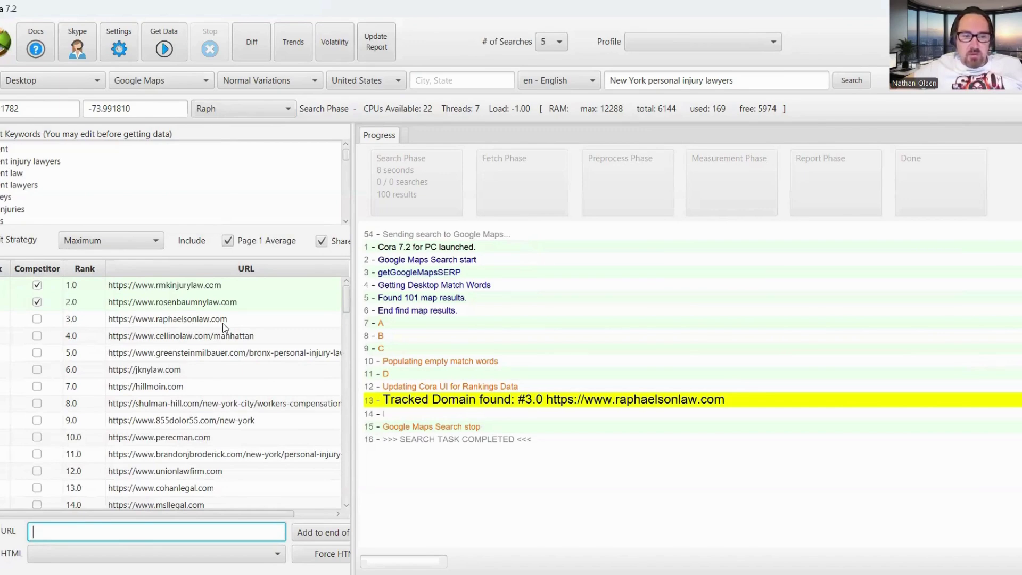
scroll(211, 400, down, 4)
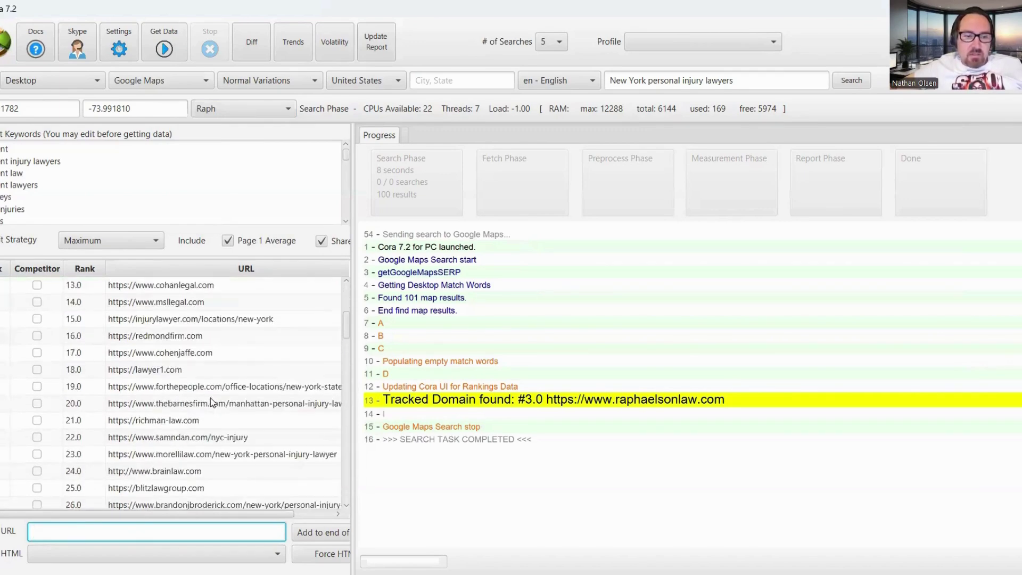
Look over the lower-ranked competitor URLs and get the data for the search to produce the Excel report.
scroll(210, 402, down, 2)
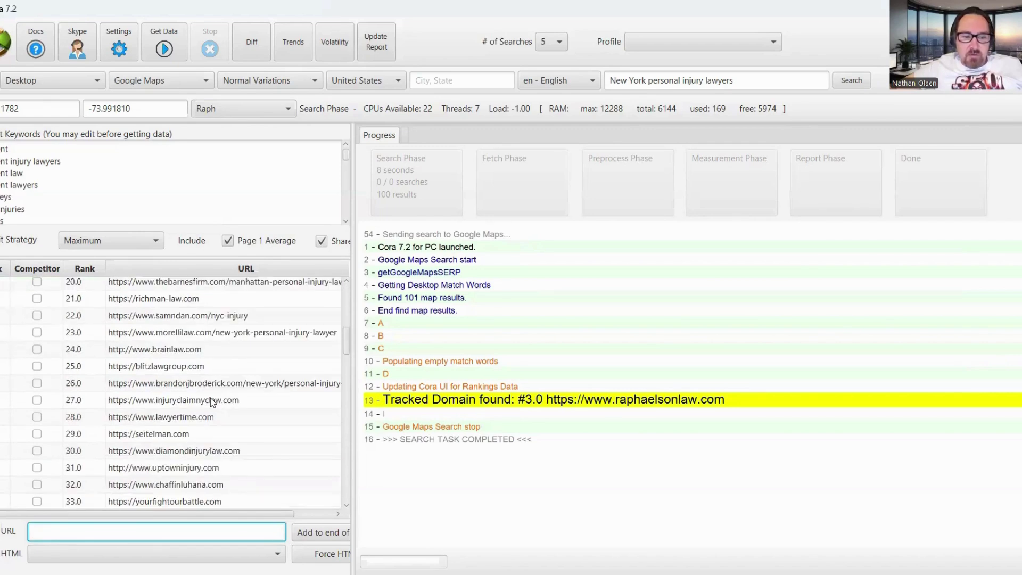
scroll(211, 402, down, 3)
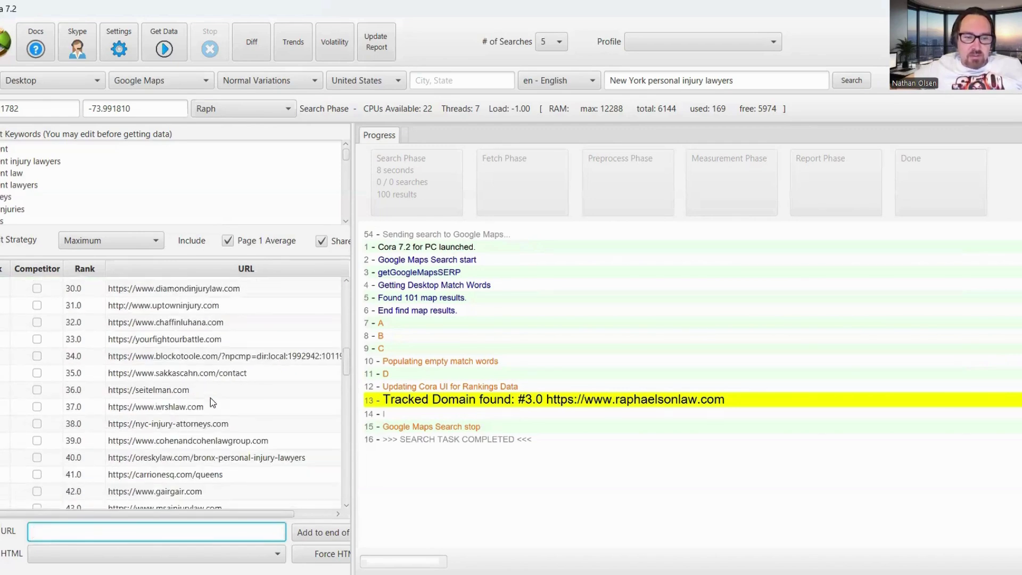
scroll(209, 403, down, 2)
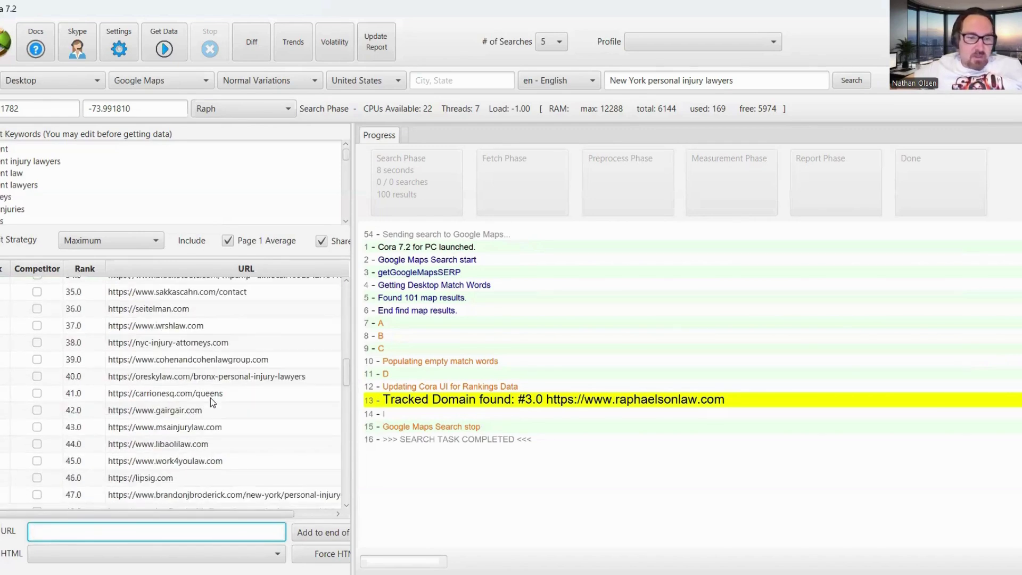
scroll(210, 398, down, 6)
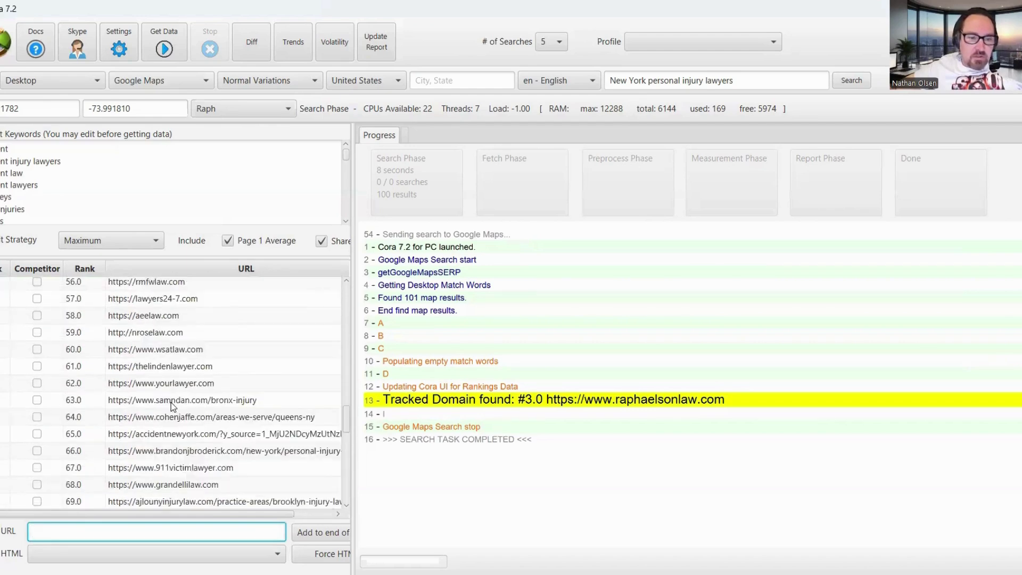
scroll(171, 403, down, 3)
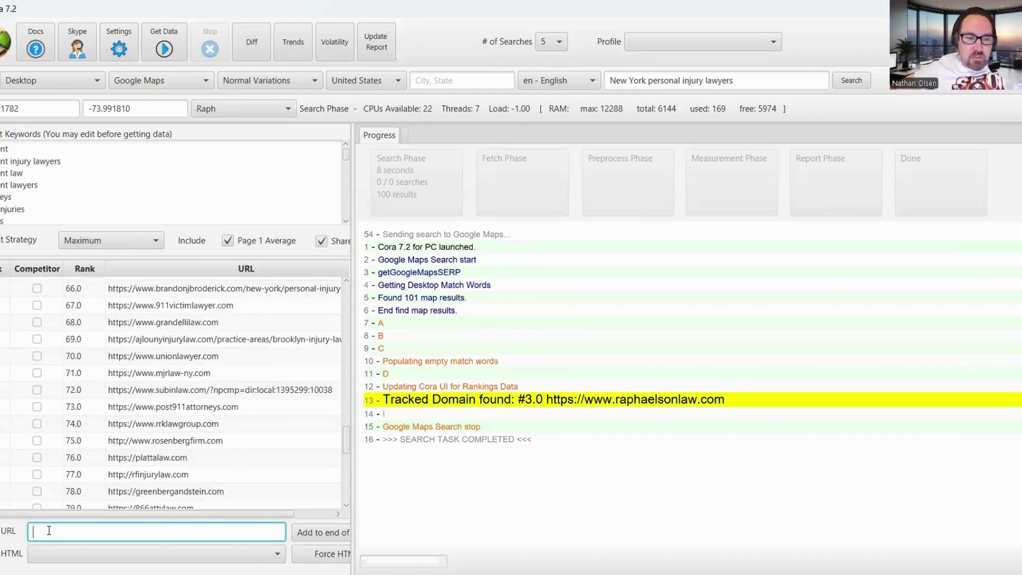
scroll(153, 388, up, 20)
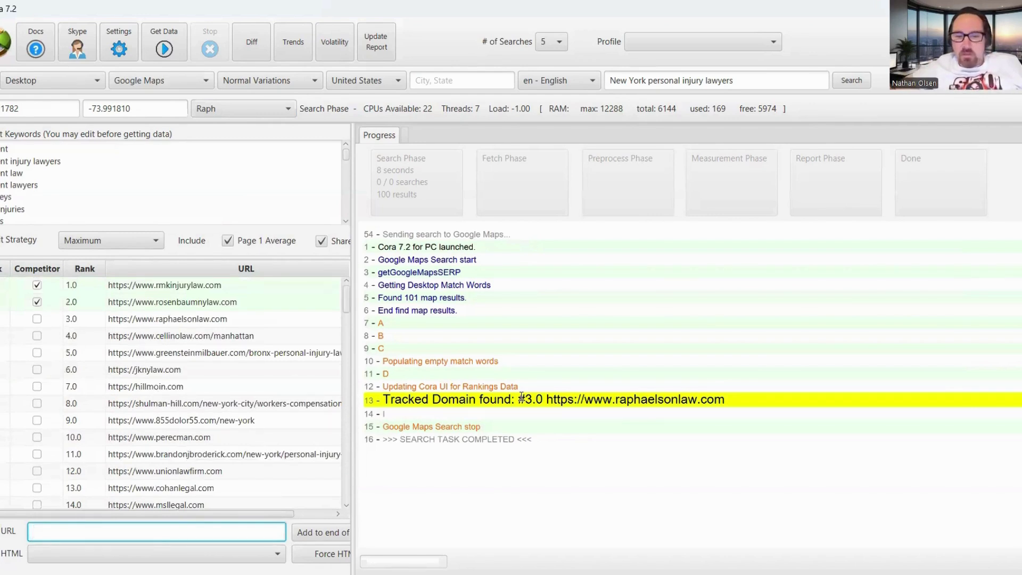
click(164, 48)
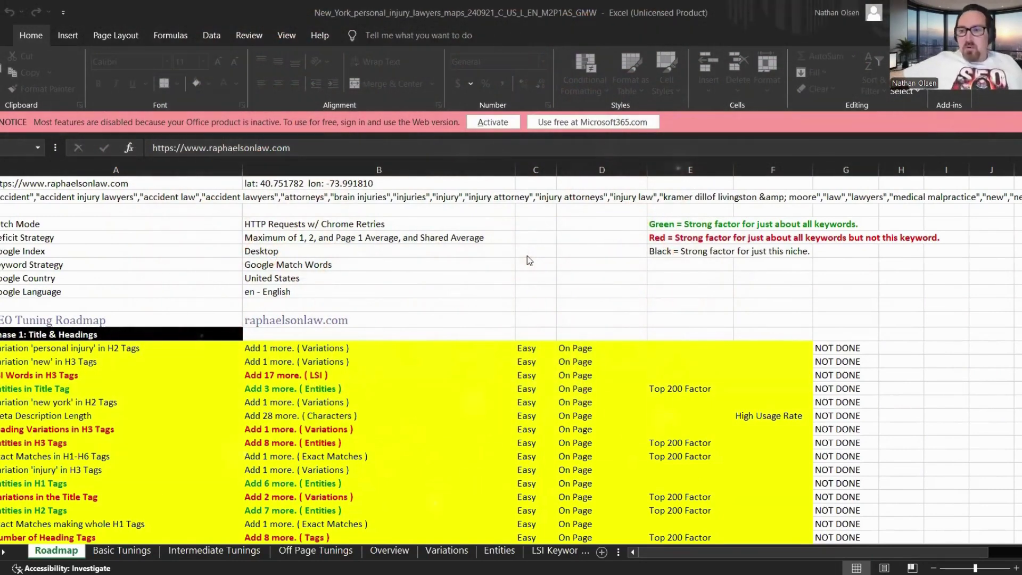
Look through the Roadmap sheet's tuning phases, from Title & Headings down to Google Maps Business Profile and Search Result Presentation.
scroll(448, 293, down, 2)
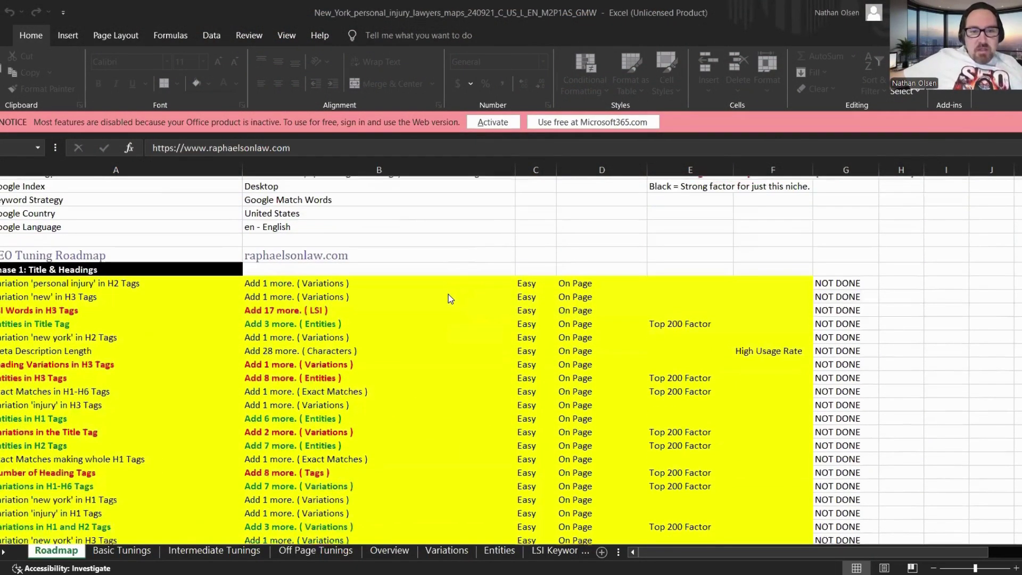
scroll(448, 294, up, 2)
scroll(448, 294, down, 2)
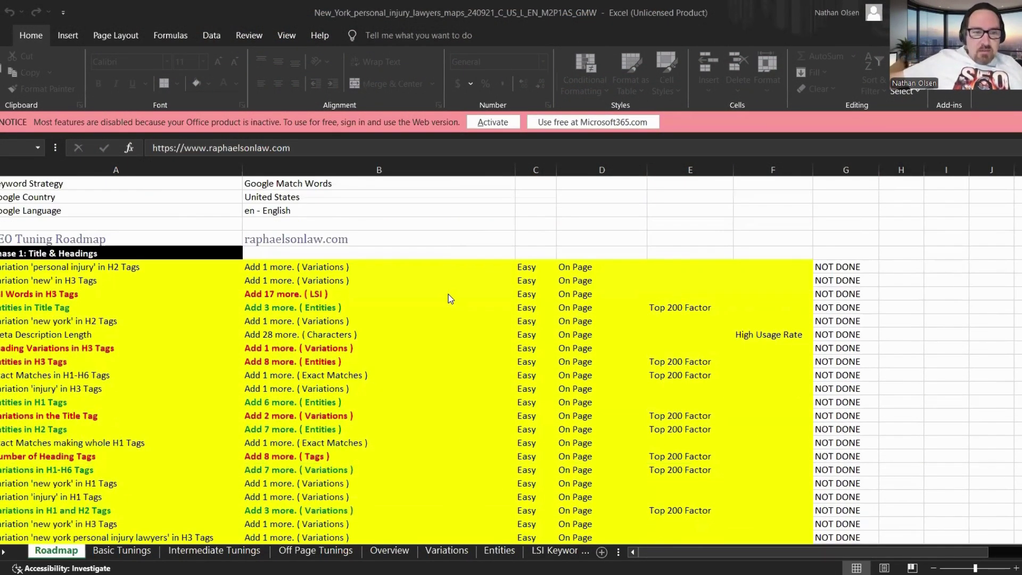
scroll(448, 294, down, 1)
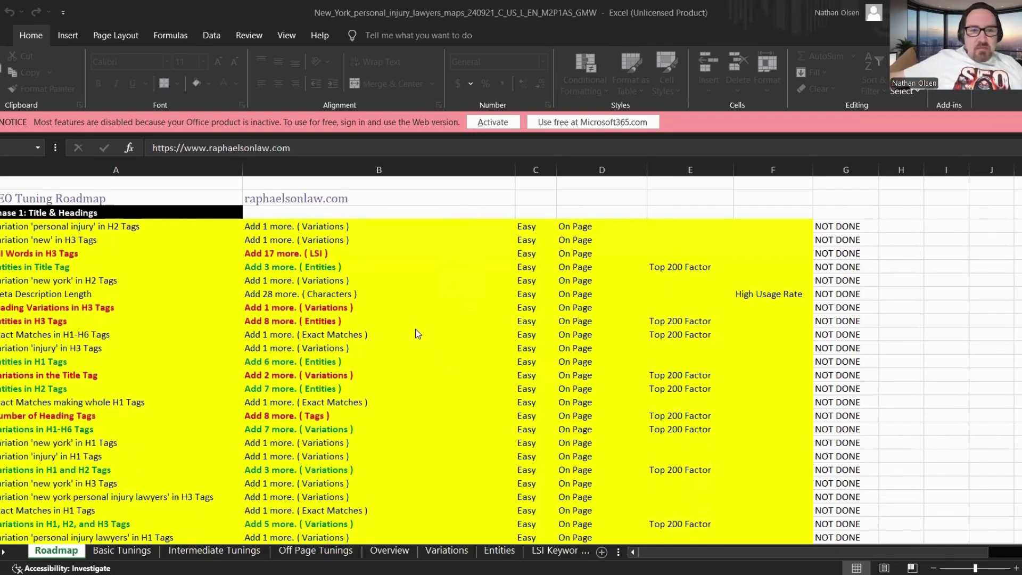
scroll(412, 293, down, 12)
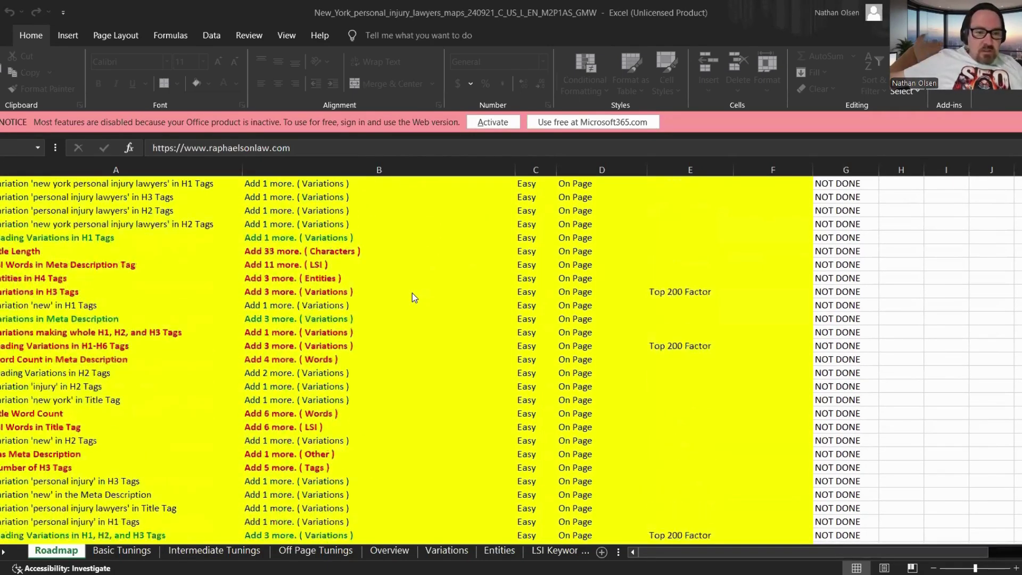
scroll(412, 293, down, 12)
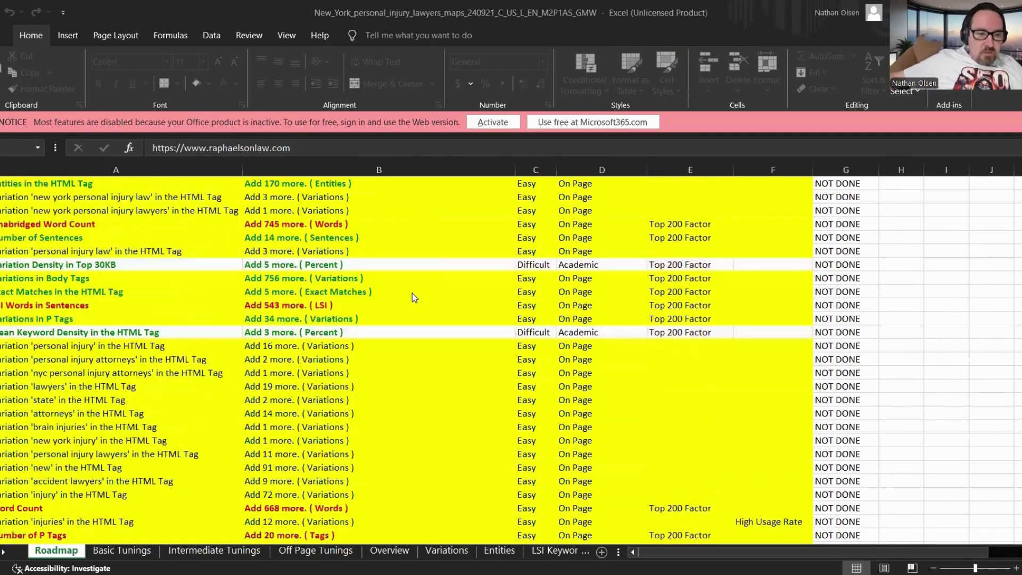
scroll(412, 293, down, 8)
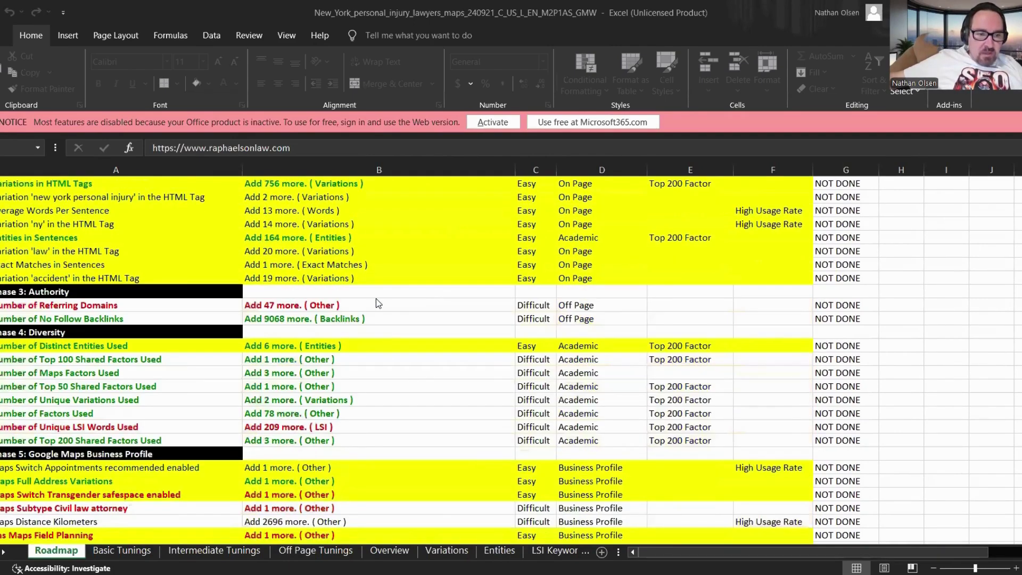
scroll(378, 303, down, 1)
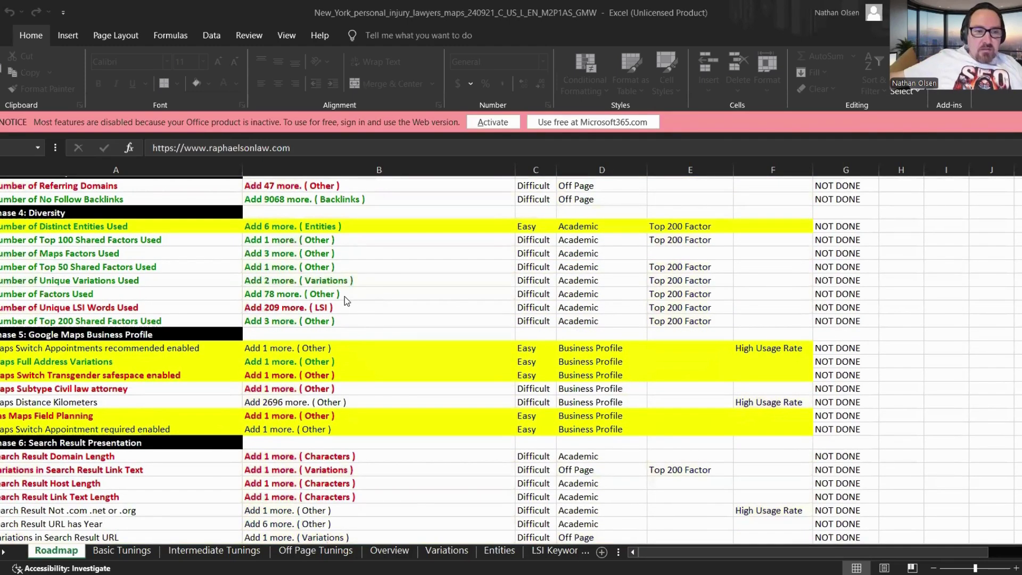
scroll(344, 296, down, 1)
scroll(181, 269, down, 1)
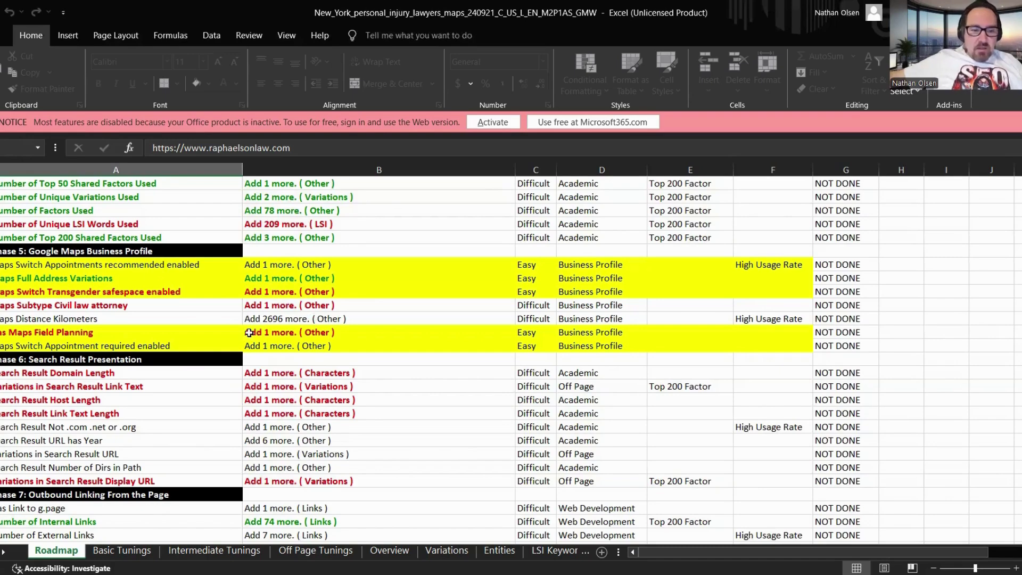
Return to the start of the Roadmap sheet and read the colour legend for green and red factors.
scroll(362, 261, up, 15)
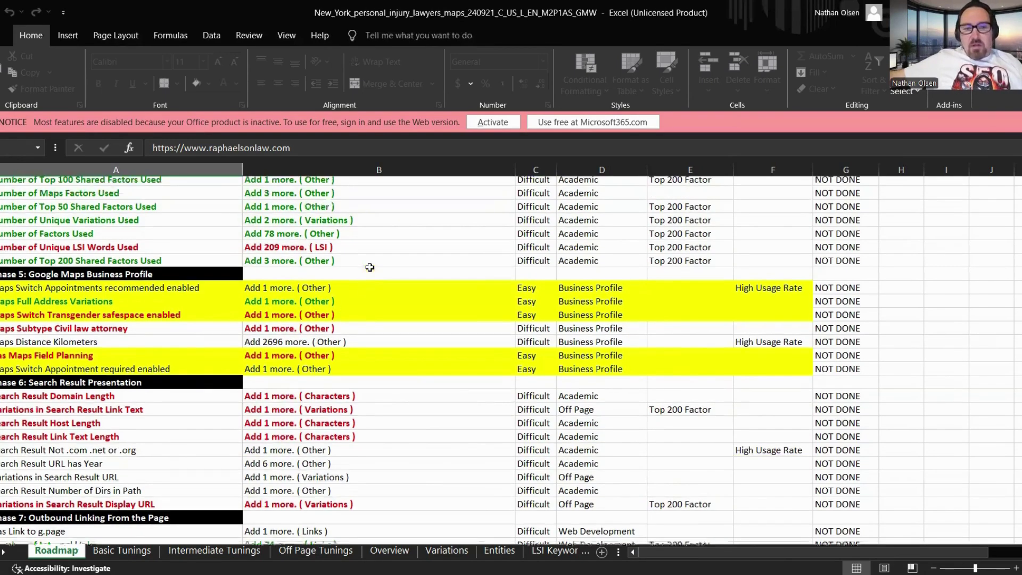
scroll(370, 268, up, 10)
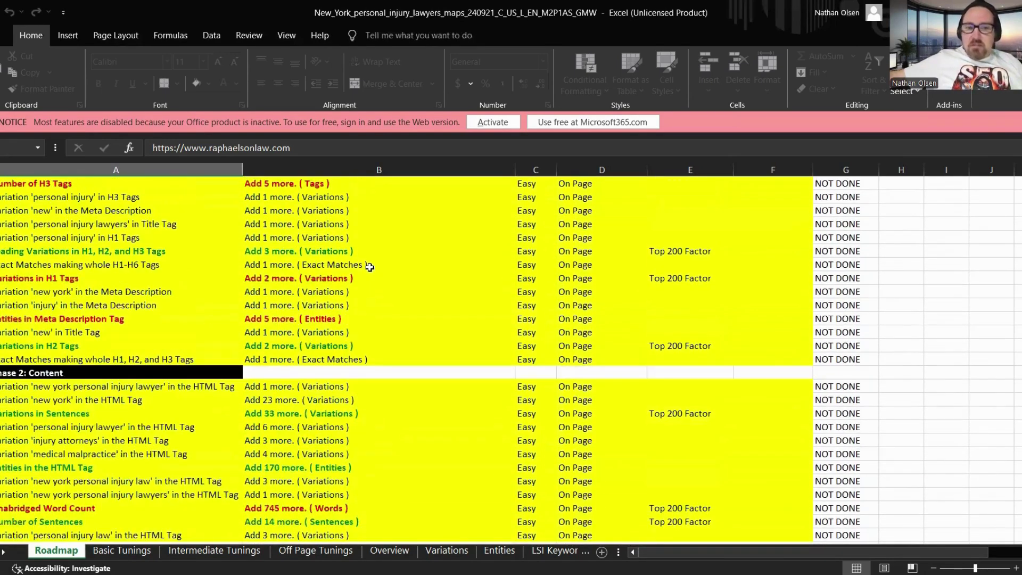
scroll(370, 268, up, 4)
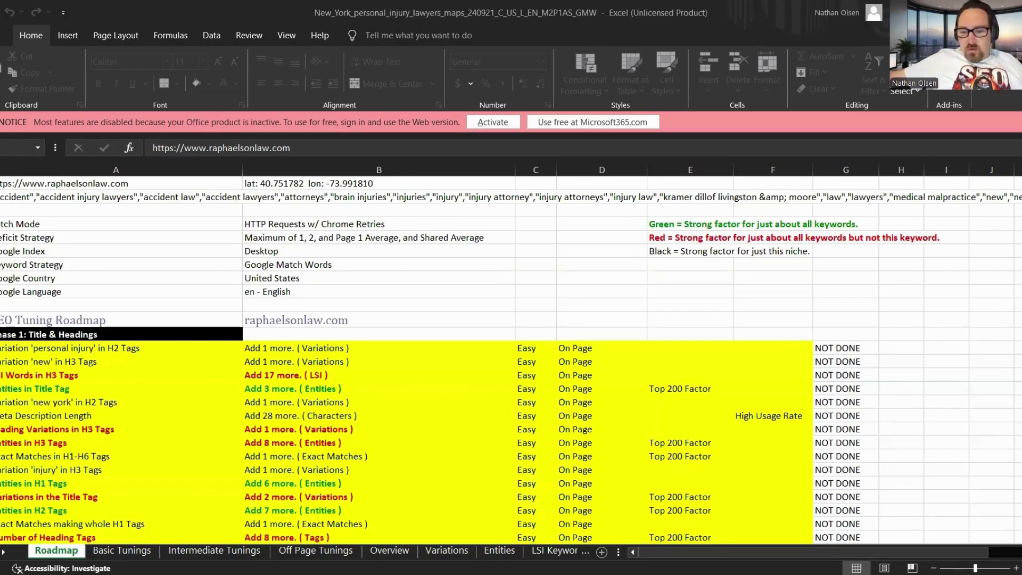
click(714, 550)
scroll(473, 303, down, 2)
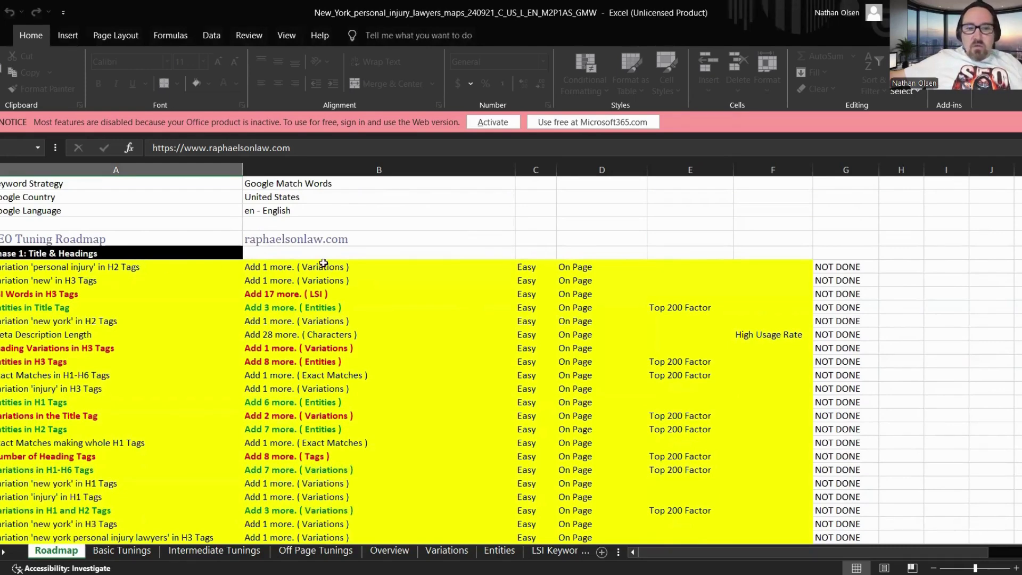
scroll(357, 269, up, 2)
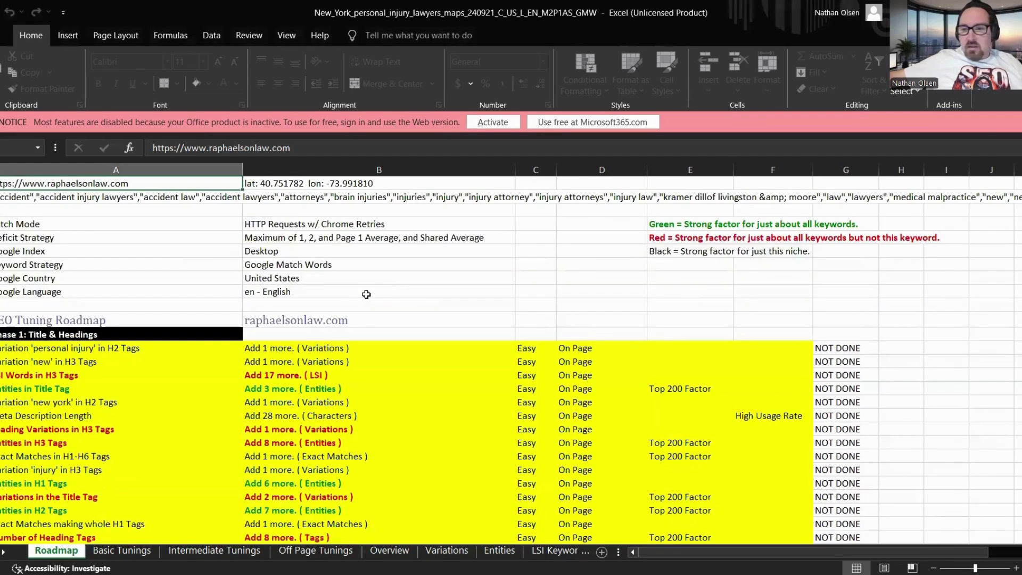
click(716, 224)
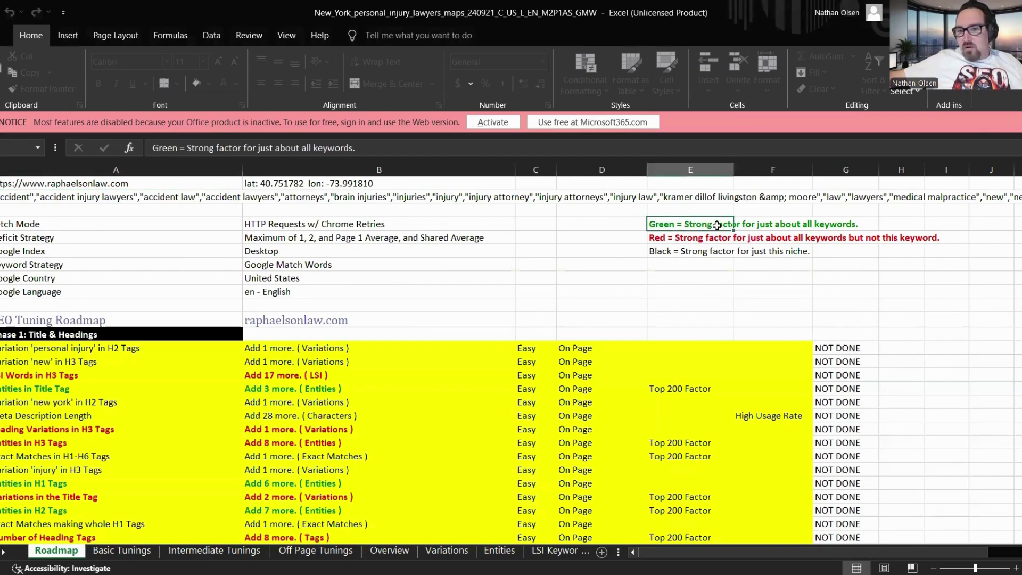
click(686, 239)
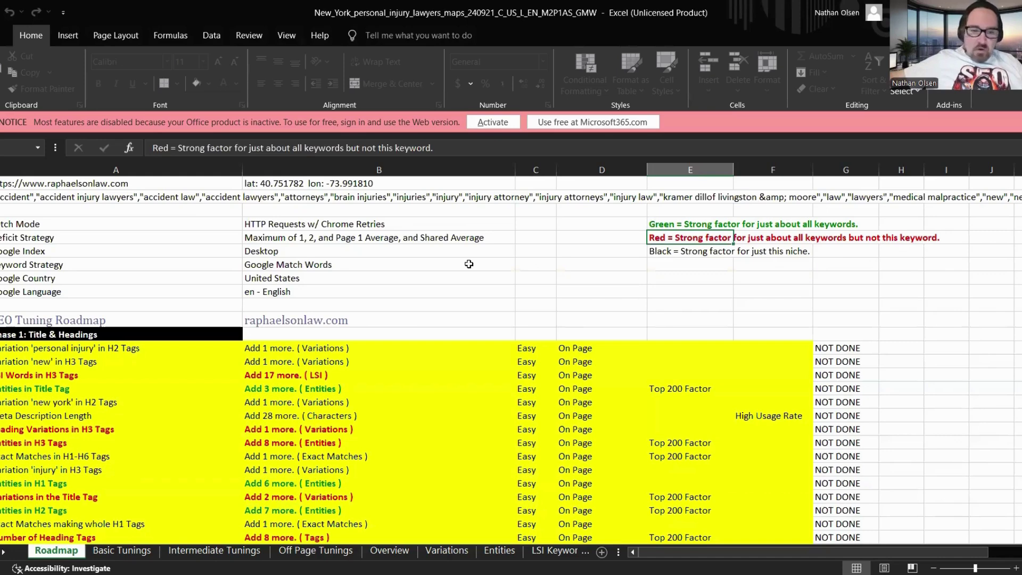
Examine the Phase 1 title and heading recommendations, including 'personal injury' in H2 Tags, 'new' in H3 Tags and Entities in Title Tag.
scroll(469, 264, down, 2)
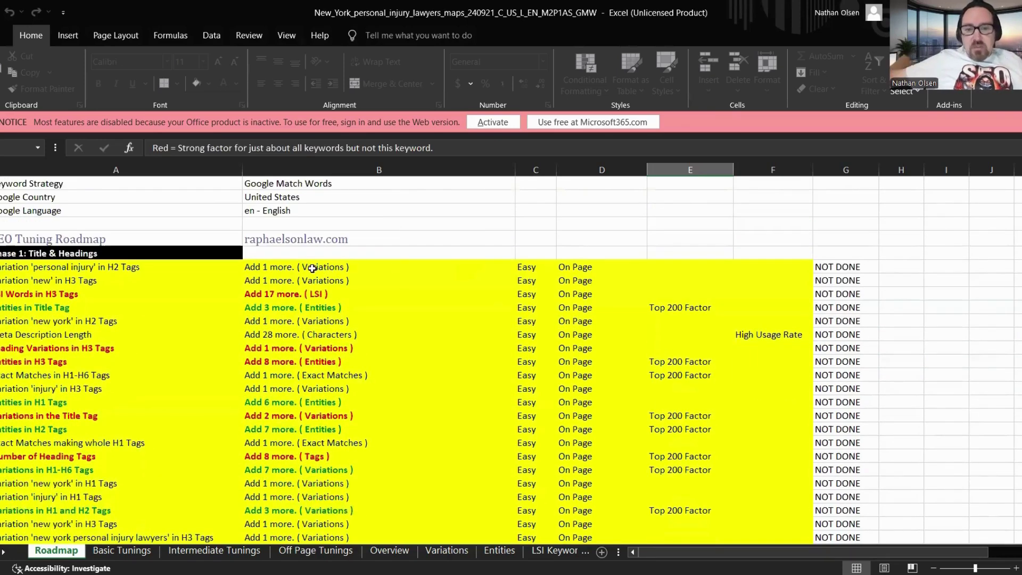
click(258, 269)
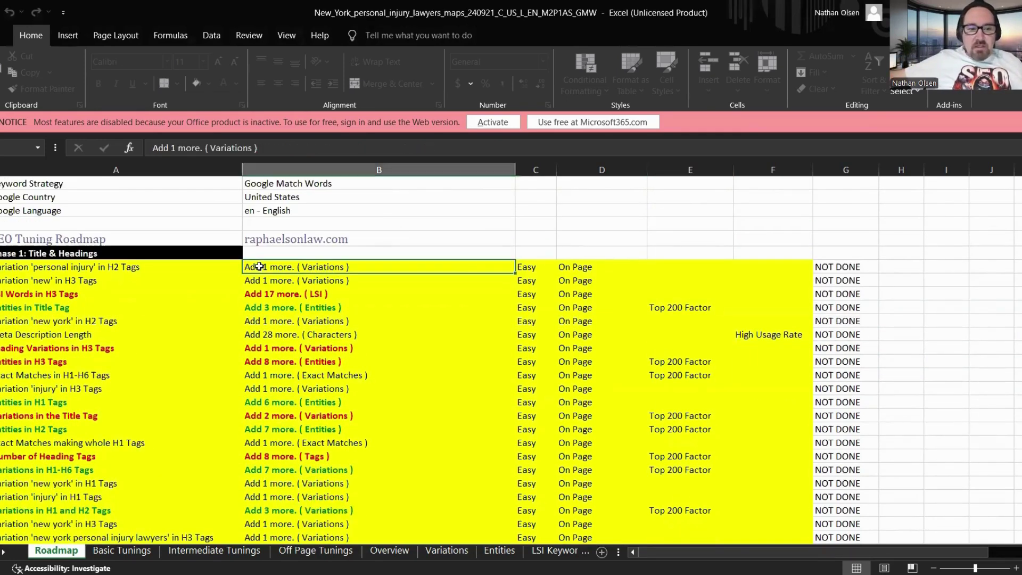
click(257, 282)
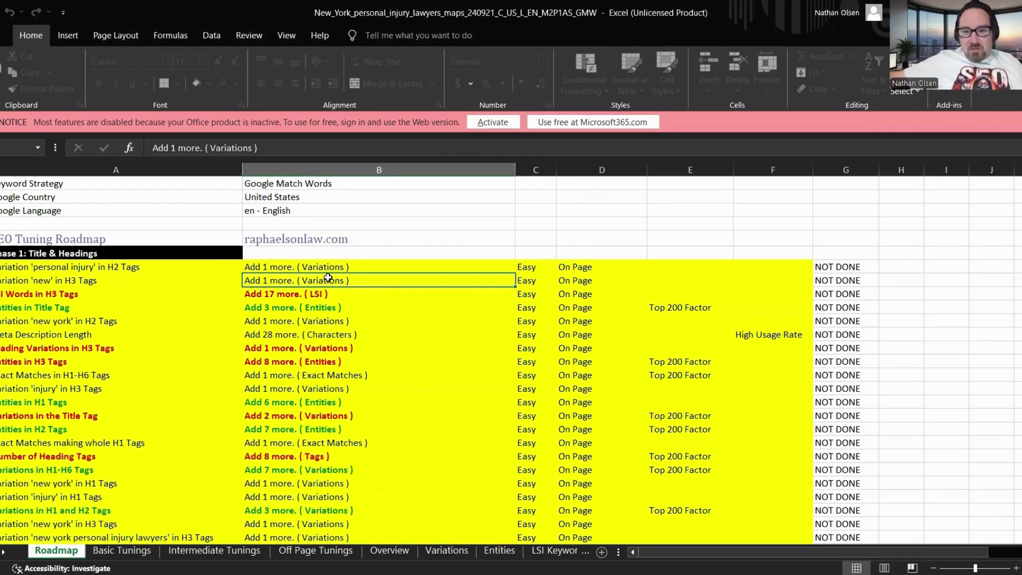
scroll(372, 291, up, 2)
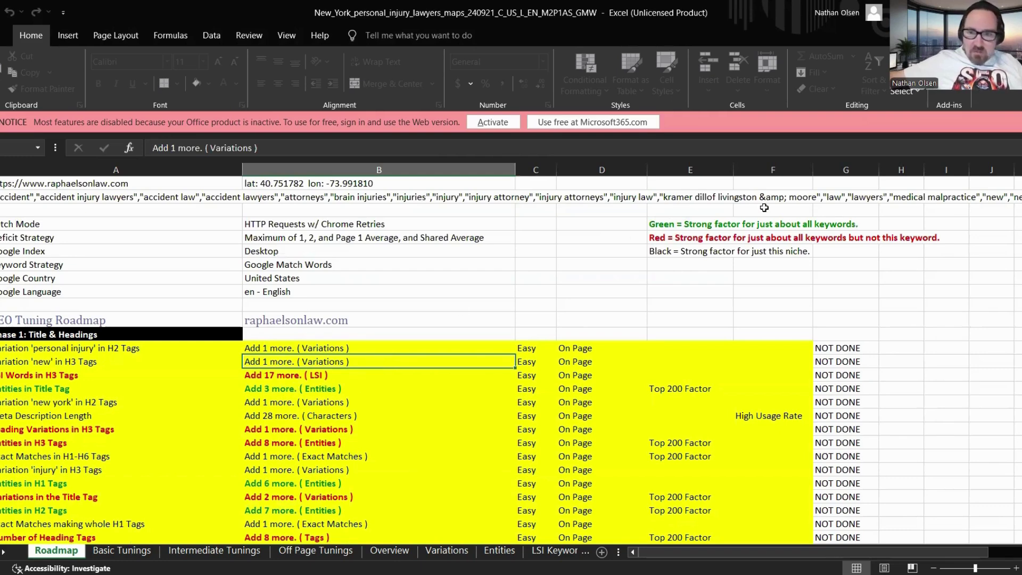
scroll(339, 378, down, 1)
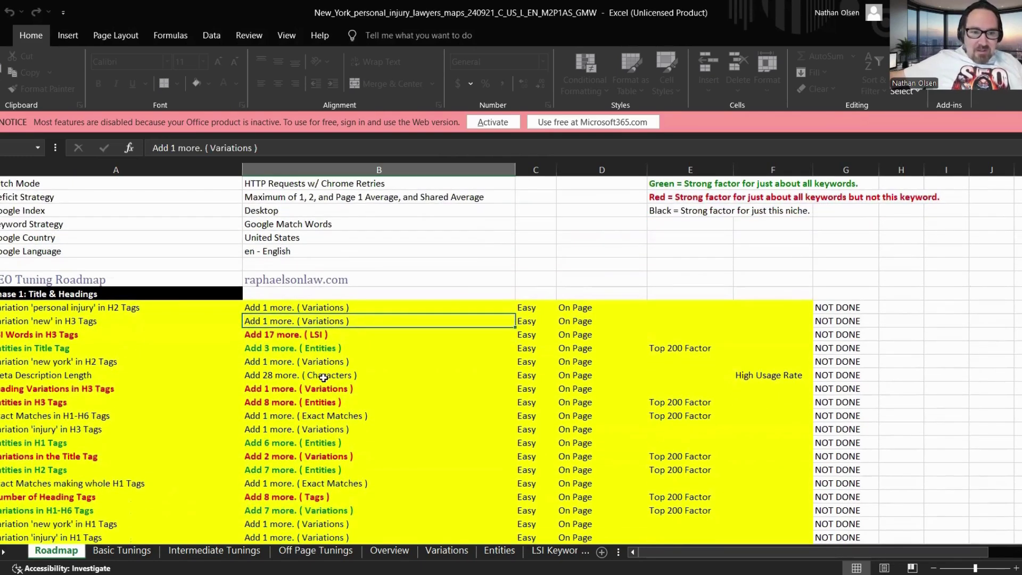
click(269, 349)
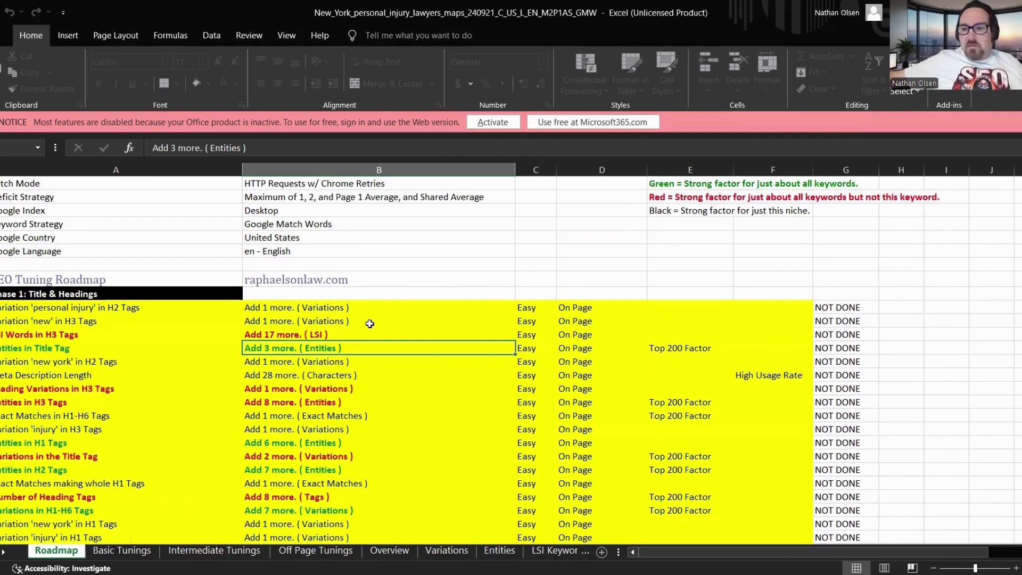
scroll(369, 324, down, 1)
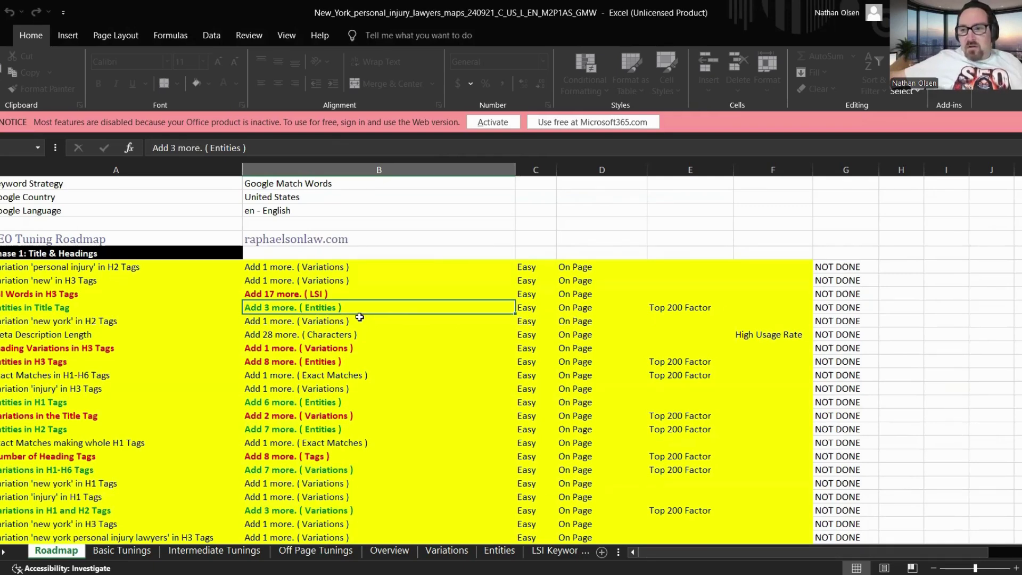
scroll(360, 317, down, 2)
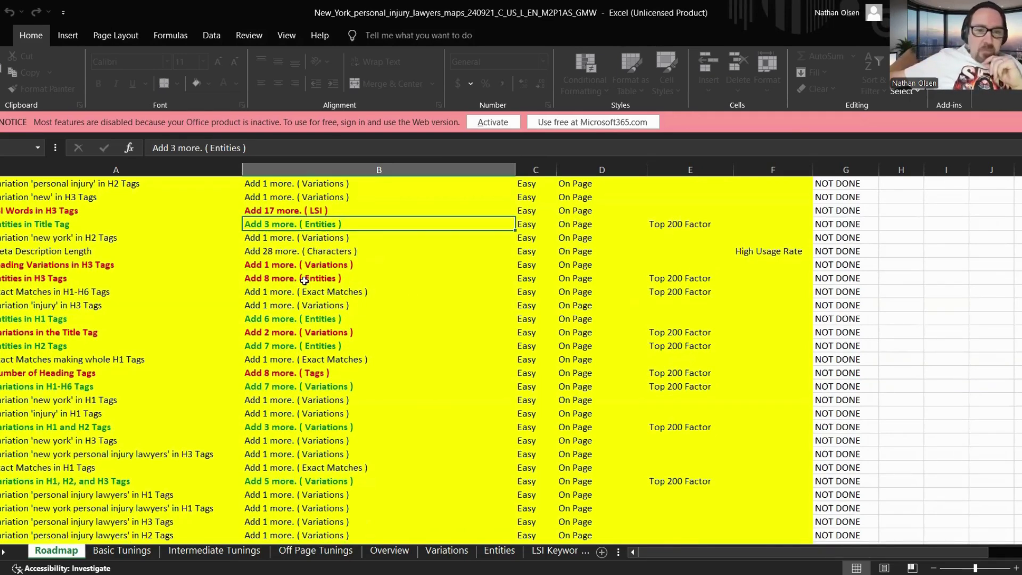
scroll(306, 285, up, 1)
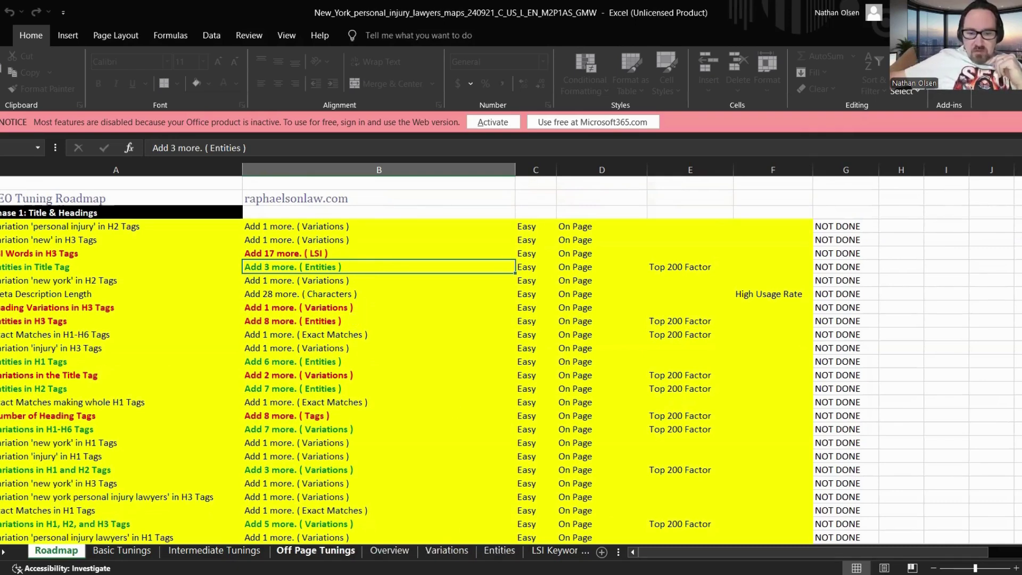
Open the Entities sheet and examine the listed entities, checking the food and medical malpractice rows.
click(499, 550)
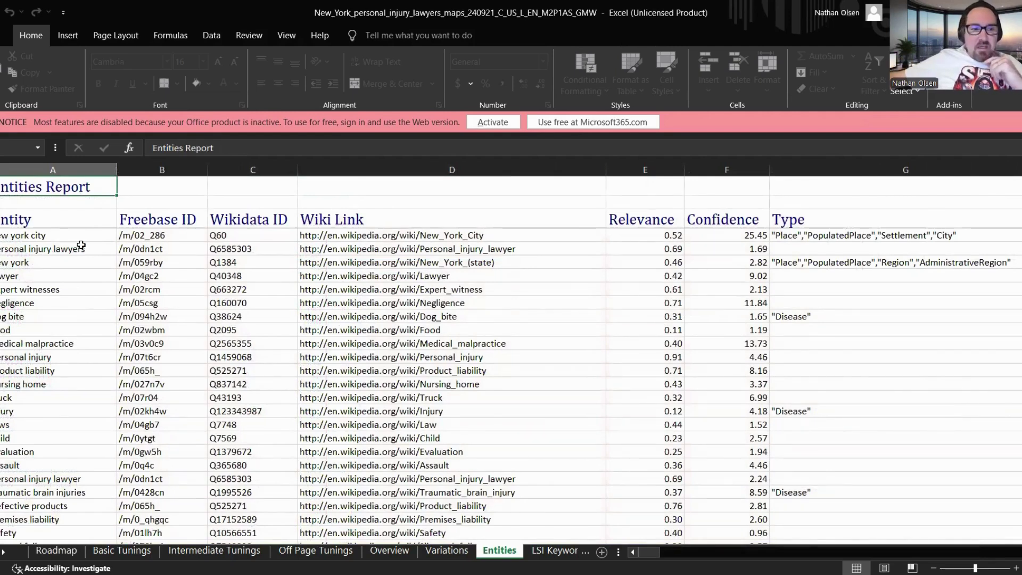
click(30, 330)
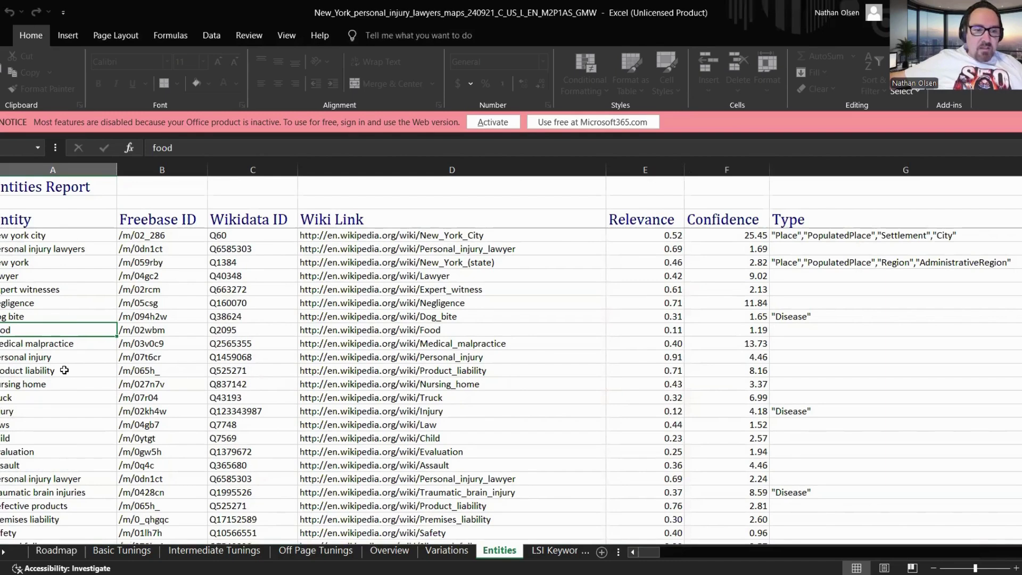
click(48, 347)
click(37, 327)
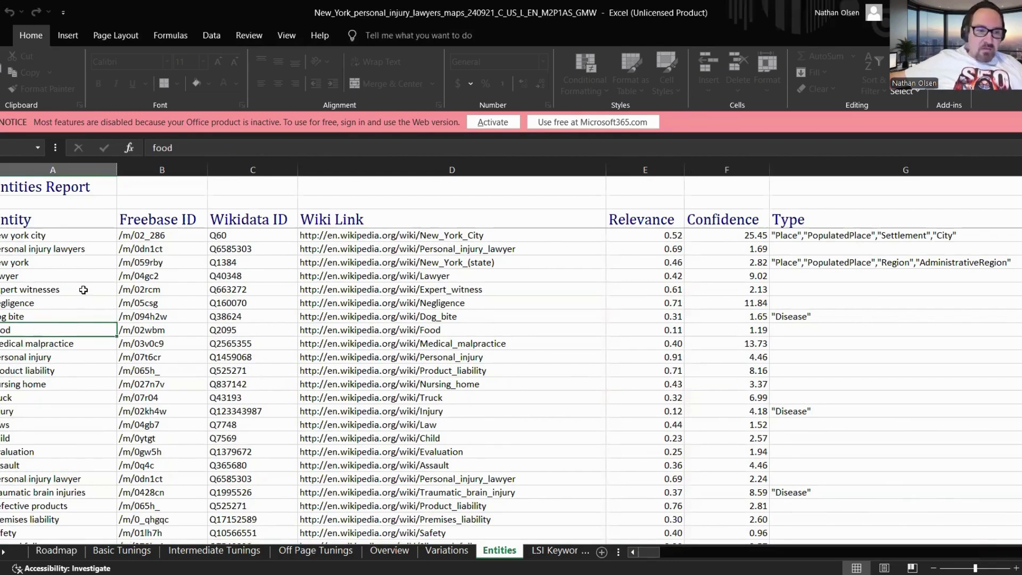
scroll(78, 296, down, 3)
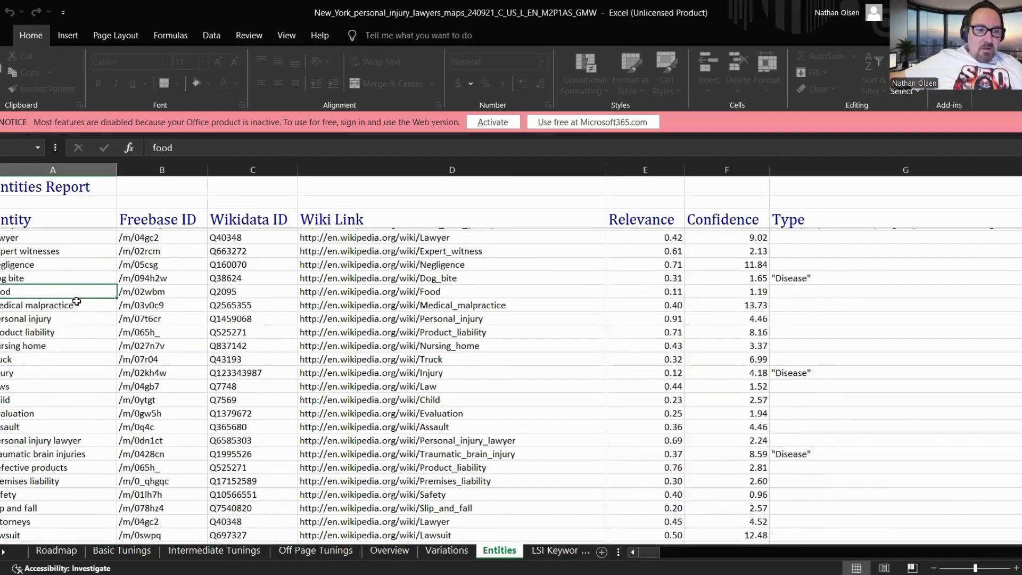
Look further through the entities listed on the Entities sheet and check the suboxone row.
scroll(76, 301, down, 3)
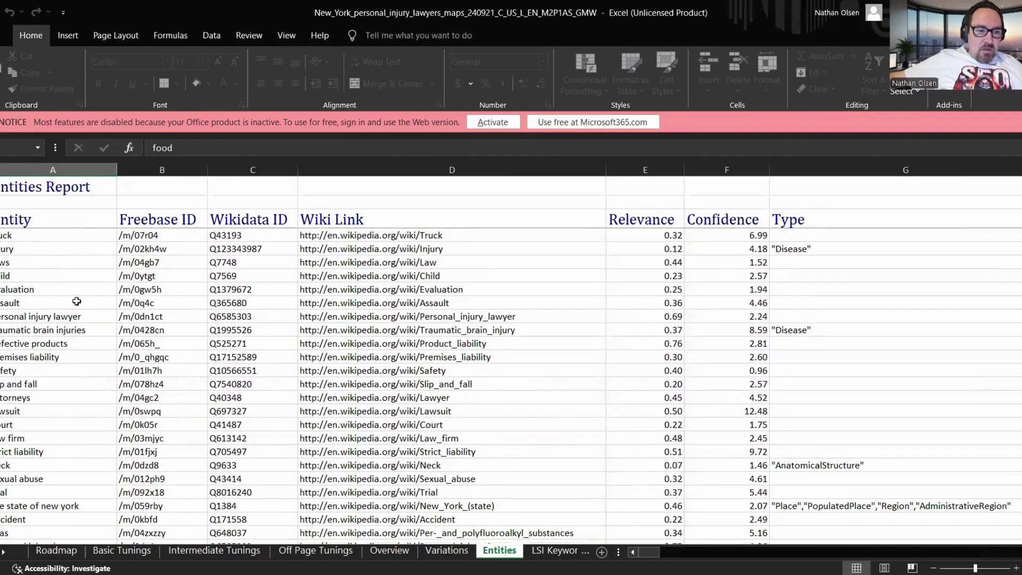
scroll(75, 323, down, 2)
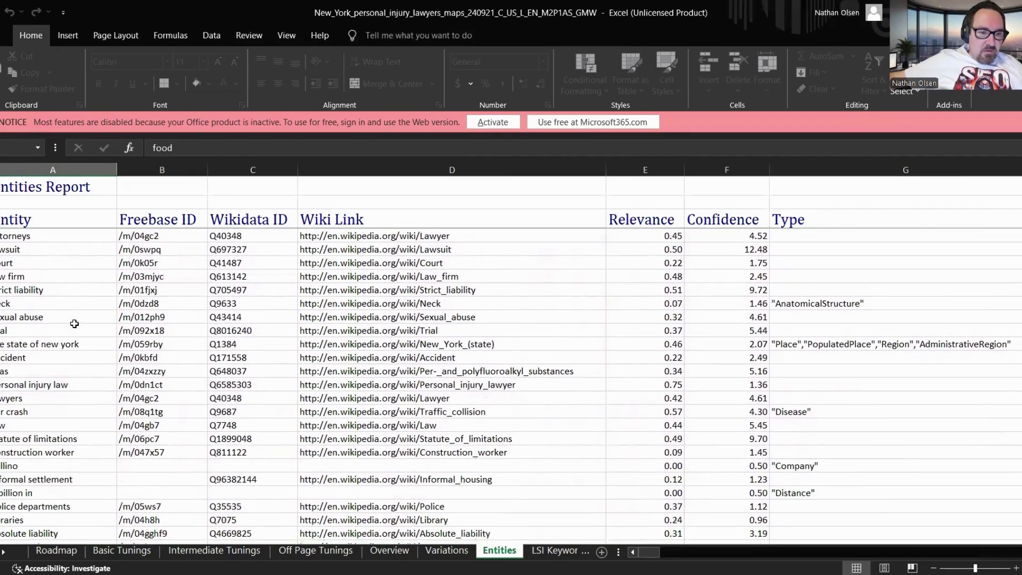
scroll(73, 320, down, 1)
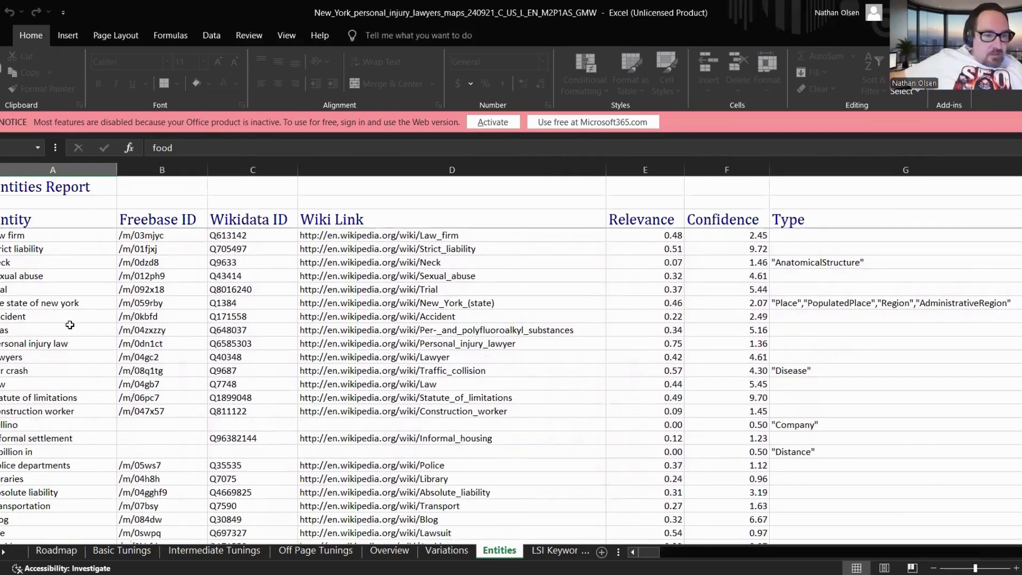
scroll(75, 319, down, 3)
scroll(69, 325, down, 1)
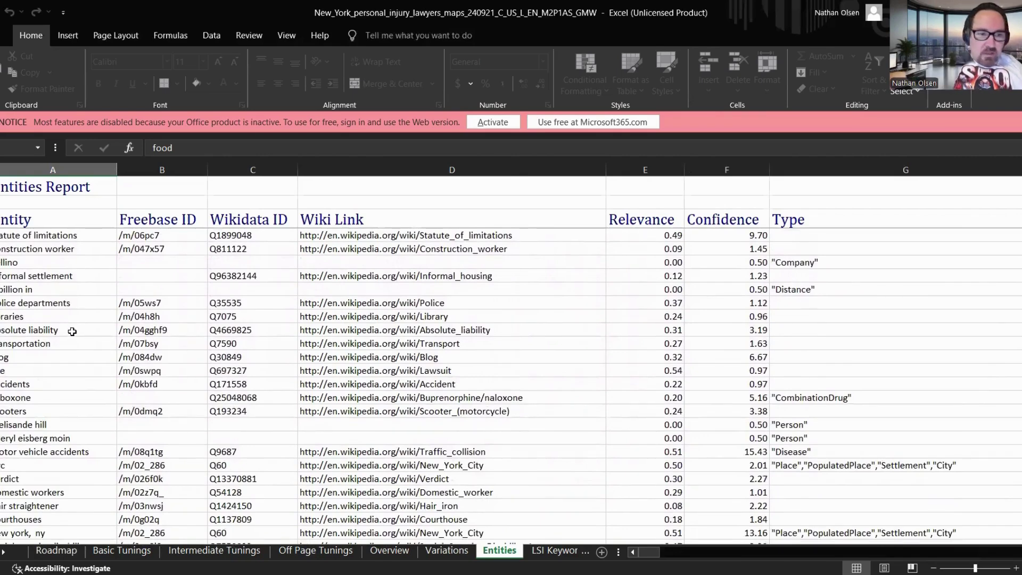
scroll(72, 332, down, 1)
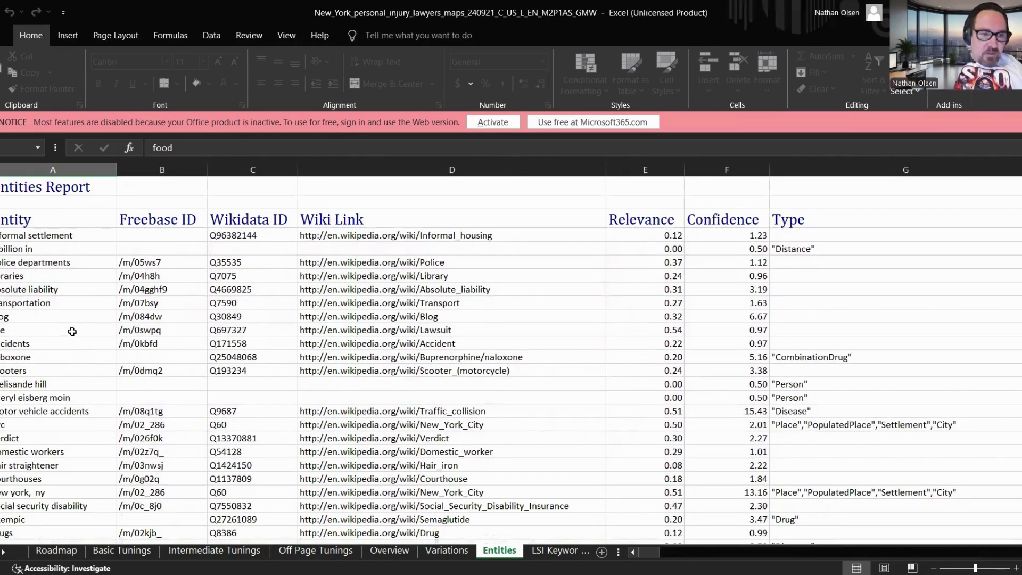
click(33, 358)
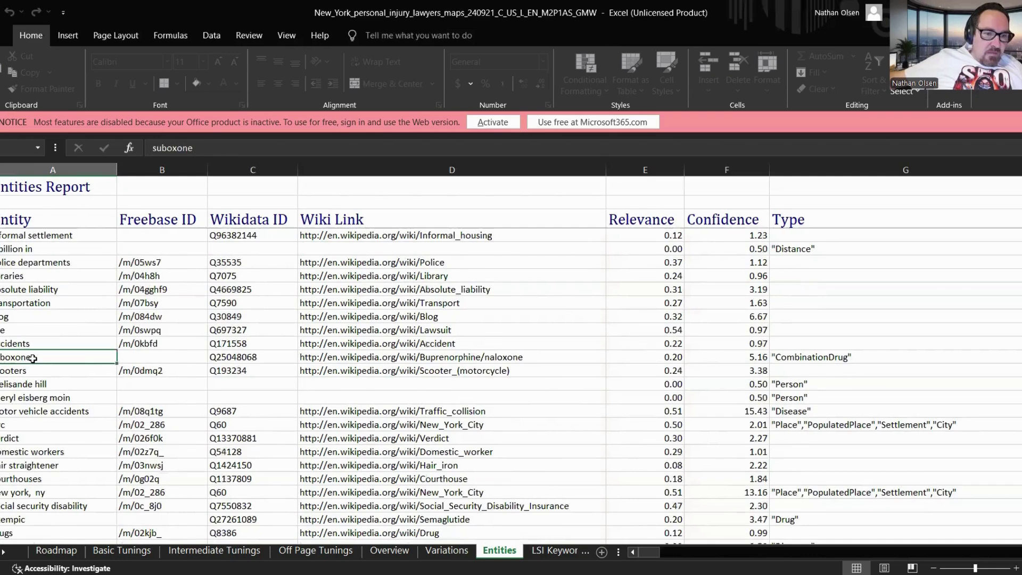
Check the hair straightener row on the Entities sheet, skim the remaining entities and return to the start of the list.
scroll(86, 351, down, 2)
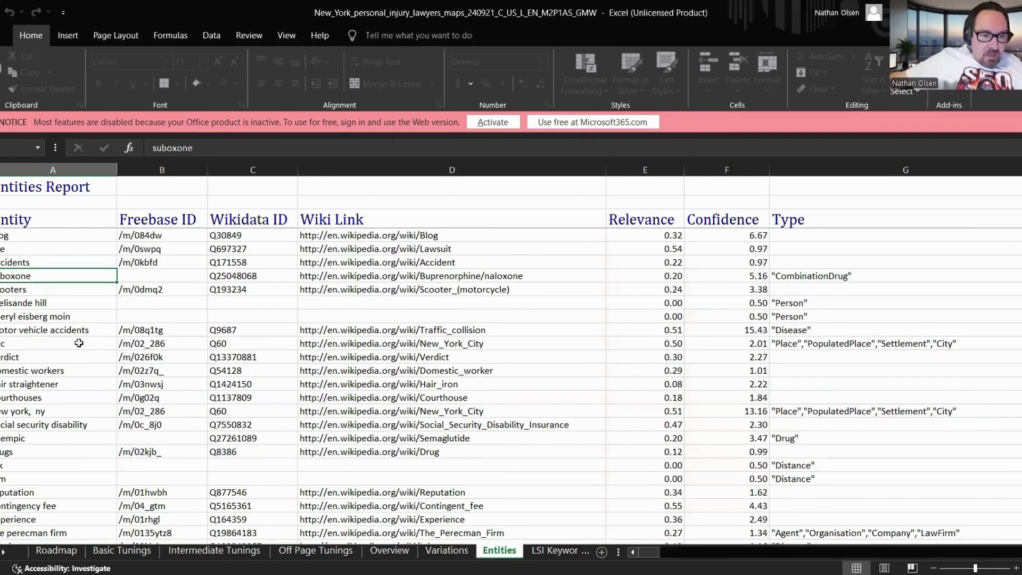
scroll(79, 343, down, 1)
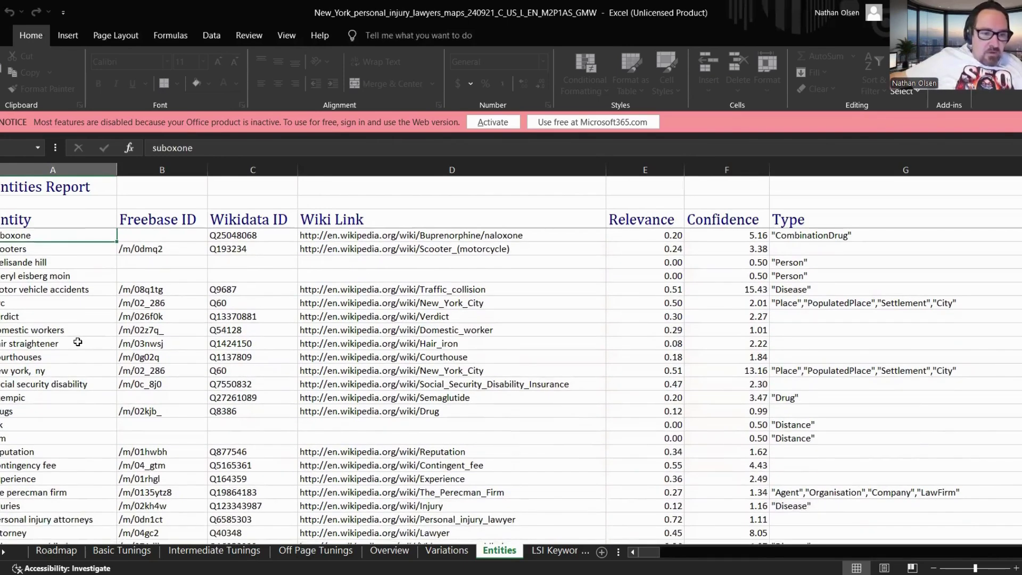
click(63, 346)
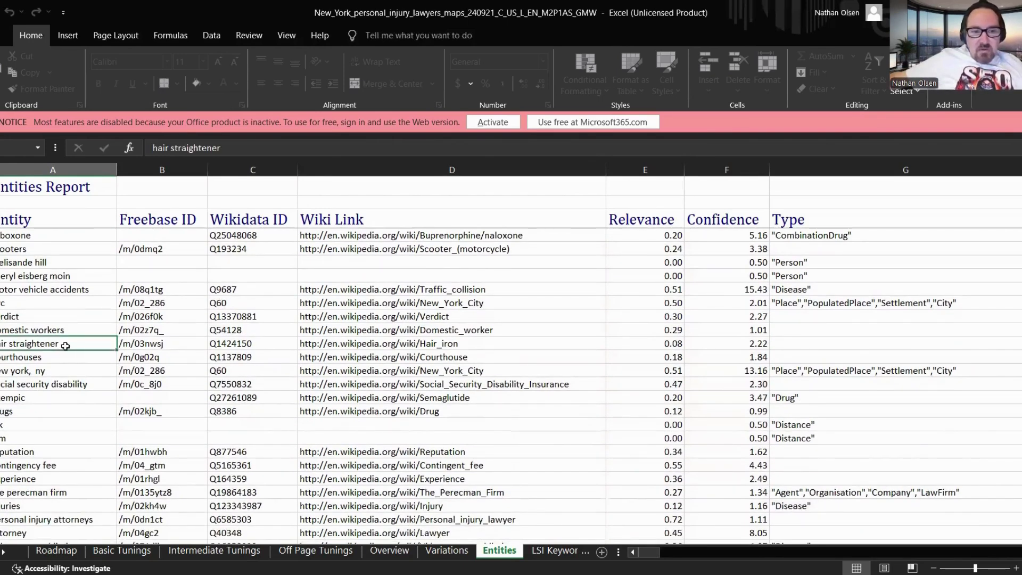
scroll(83, 352, down, 3)
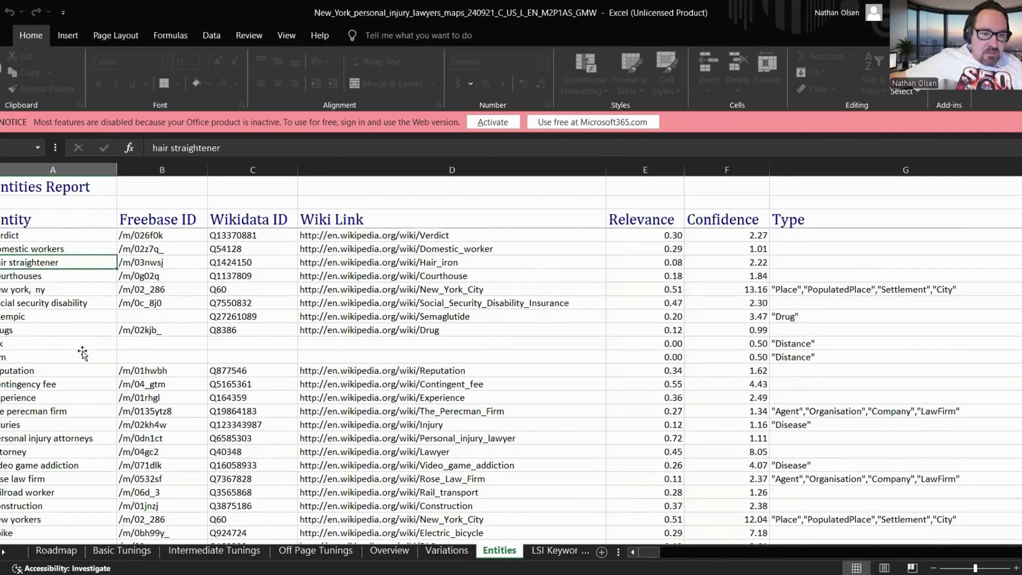
scroll(83, 351, down, 3)
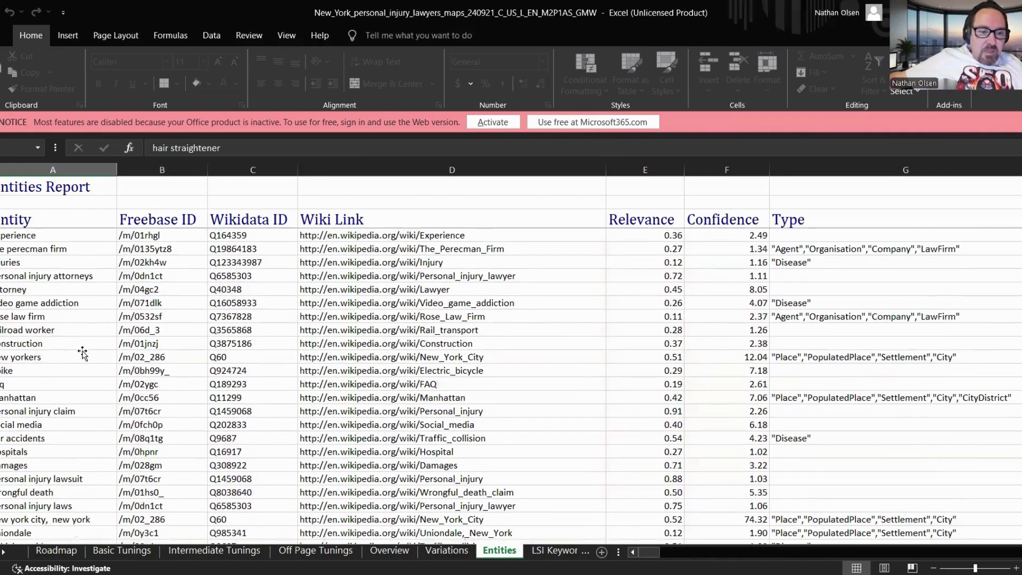
scroll(93, 394, down, 10)
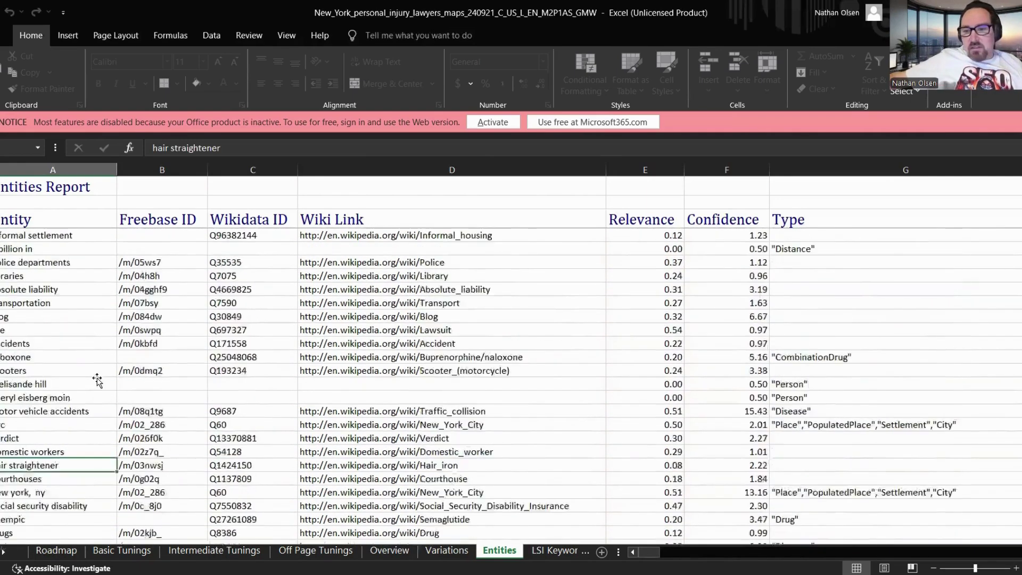
scroll(97, 379, up, 6)
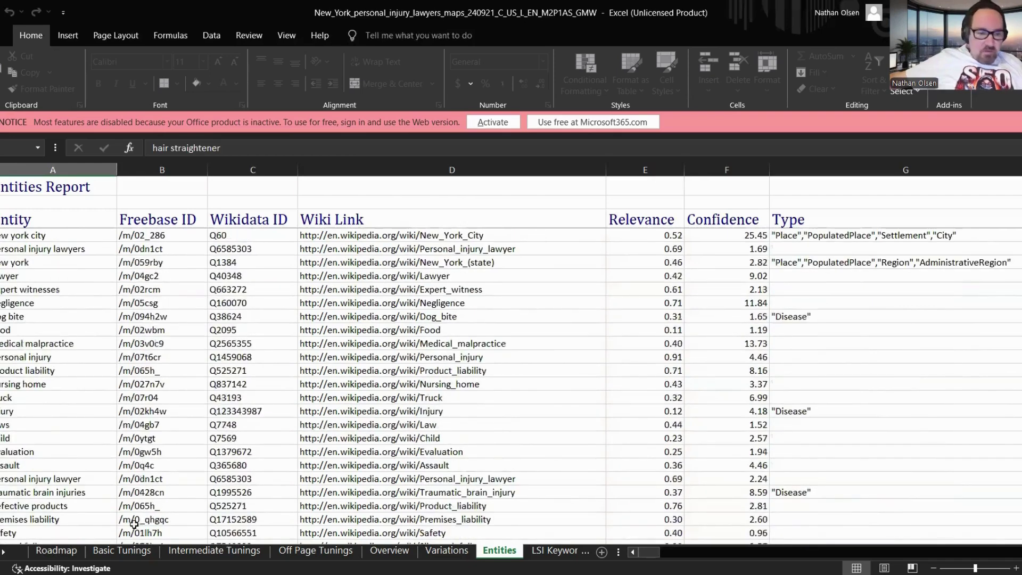
Go back to the Roadmap sheet and check the Phase 1 recommendation for Entities in H1 Tags.
click(56, 551)
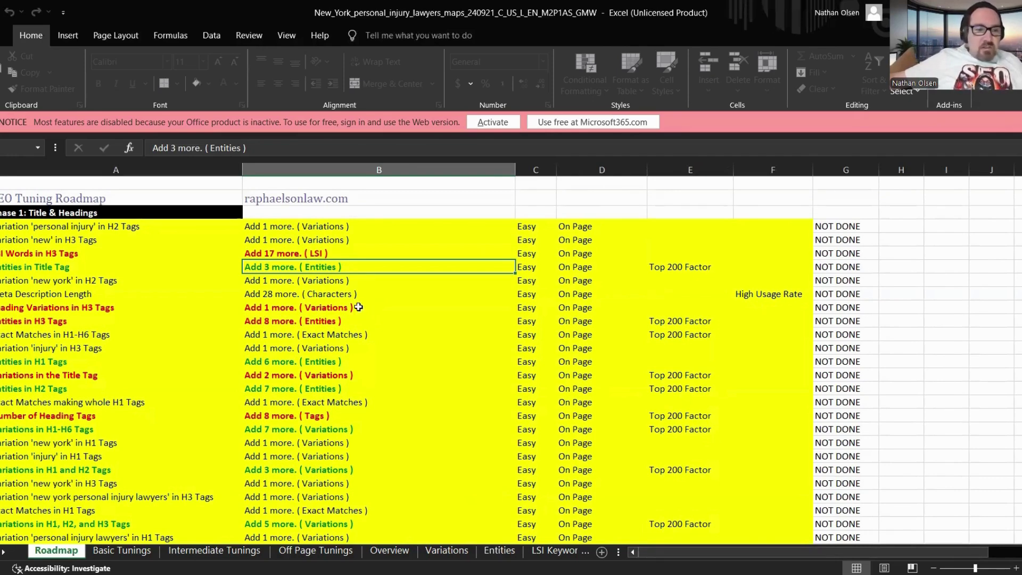
scroll(358, 308, down, 1)
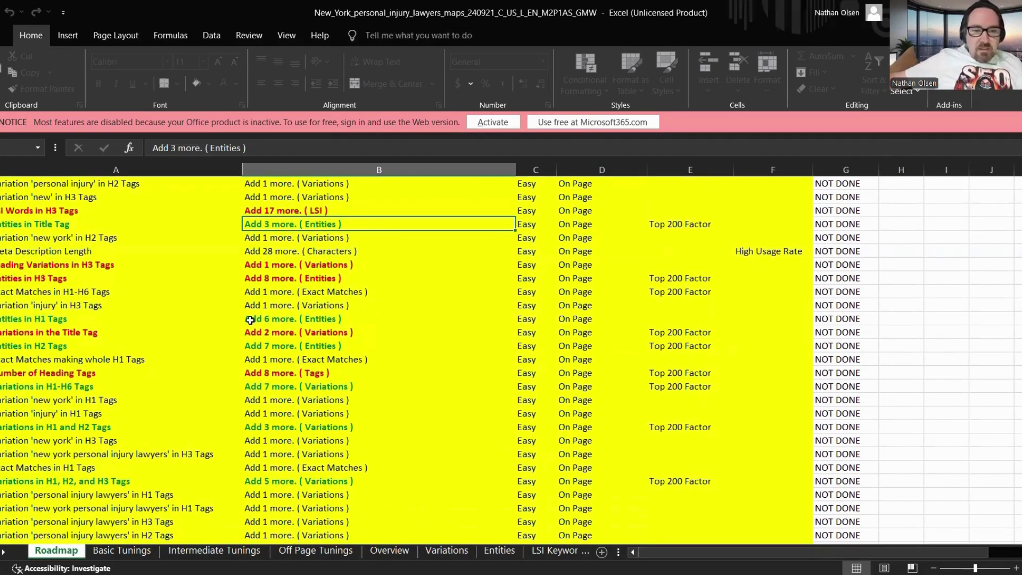
click(296, 320)
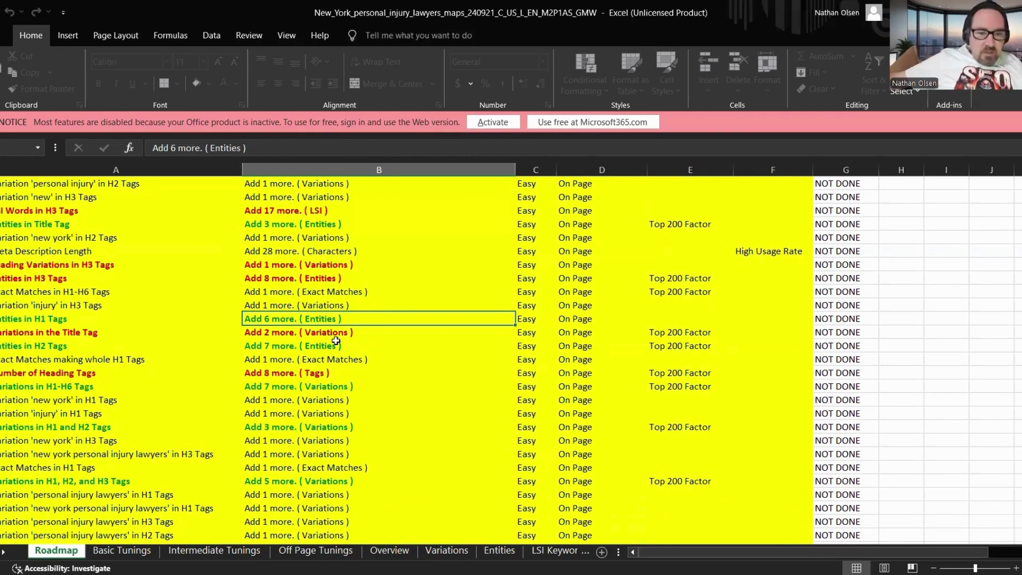
Examine the further Phase 1 recommendations for variations in the meta description, H3 tags, H1 tags and combined H1, H2 and H3 tags.
scroll(320, 352, down, 2)
scroll(314, 287, down, 6)
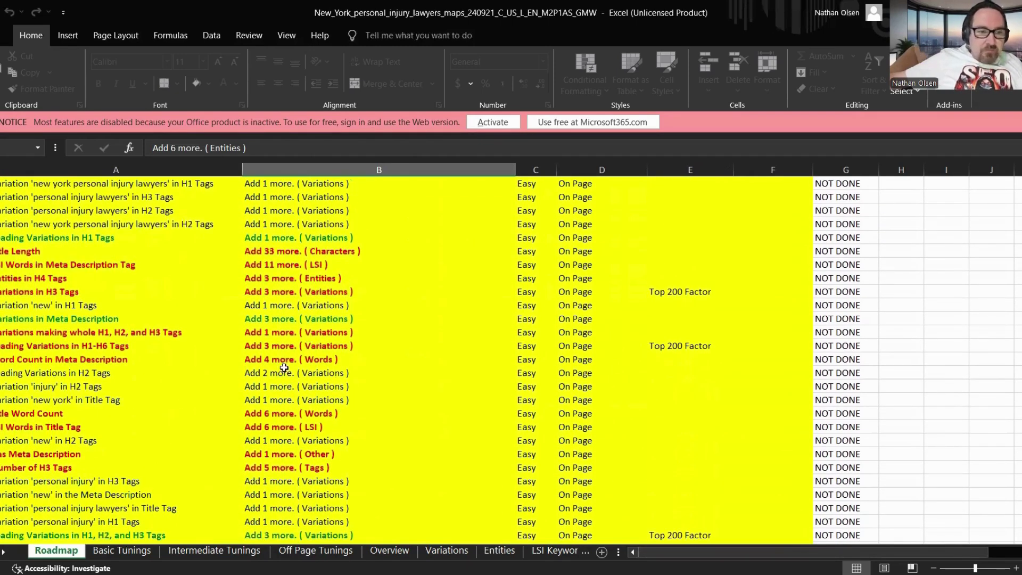
click(280, 319)
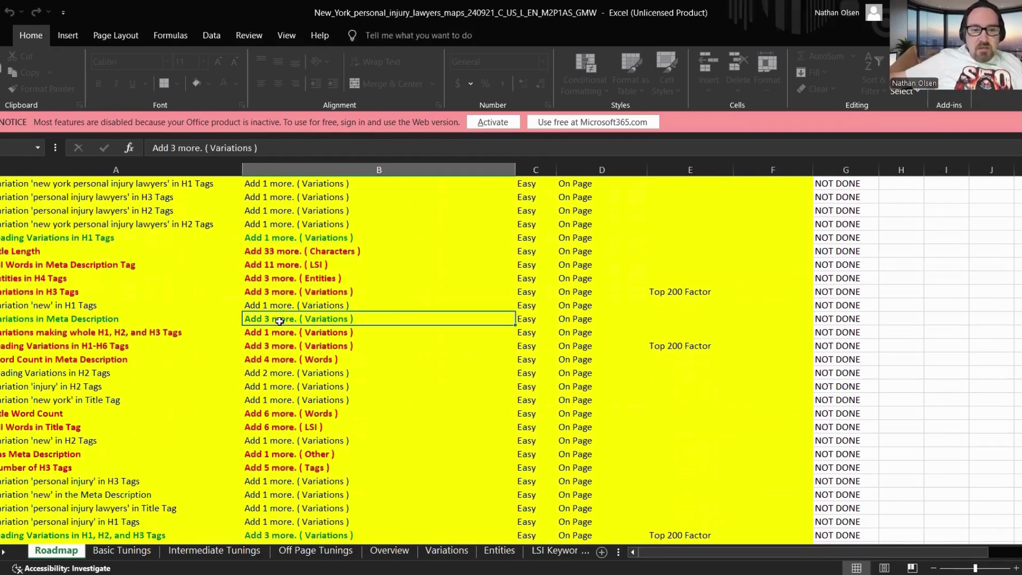
click(279, 292)
click(276, 238)
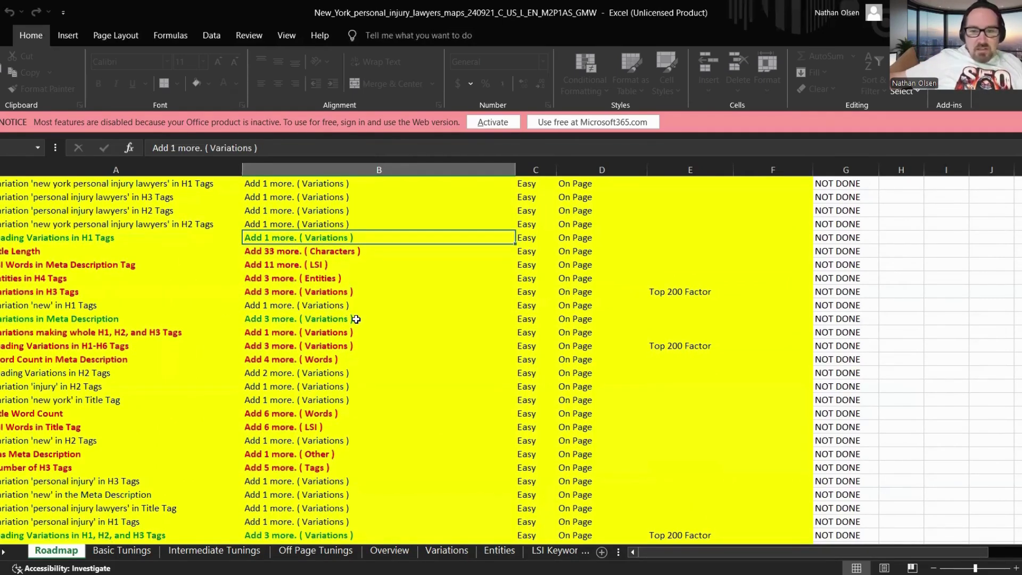
scroll(356, 319, down, 1)
scroll(356, 319, down, 3)
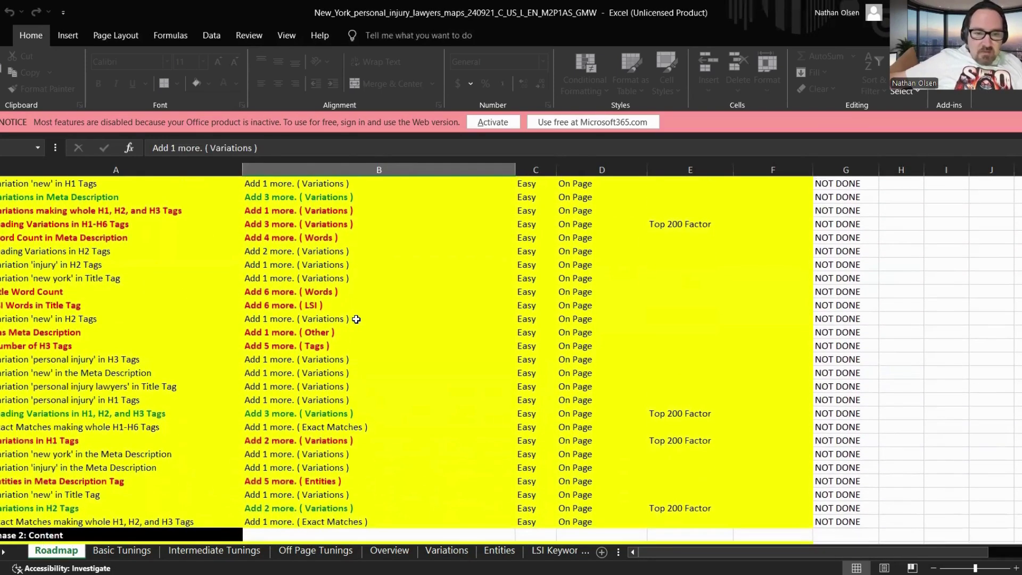
click(276, 375)
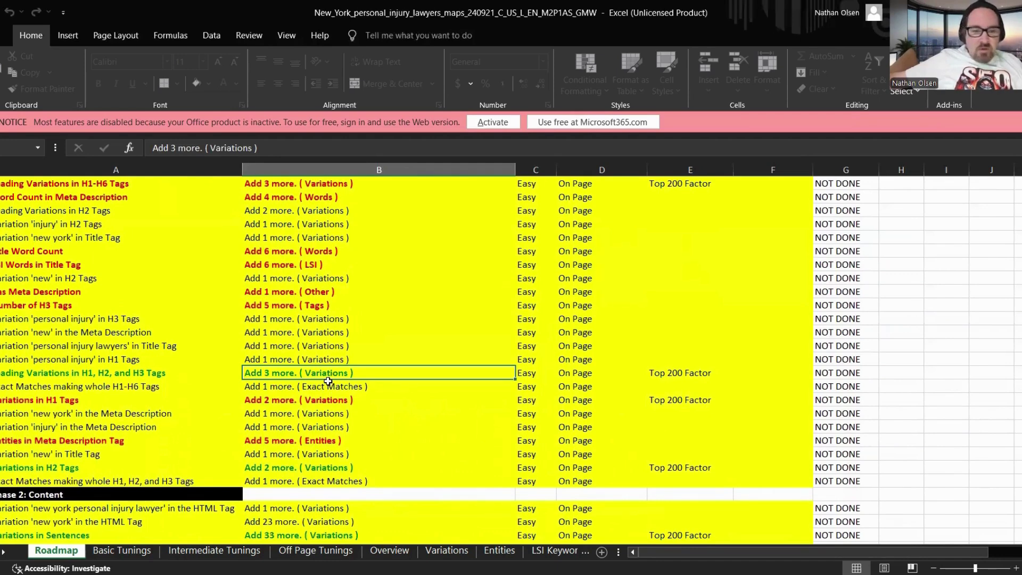
Review the Phase 1: Title & Headings recommendations once more from the beginning and continue into Phase 2: Content.
scroll(328, 381, down, 6)
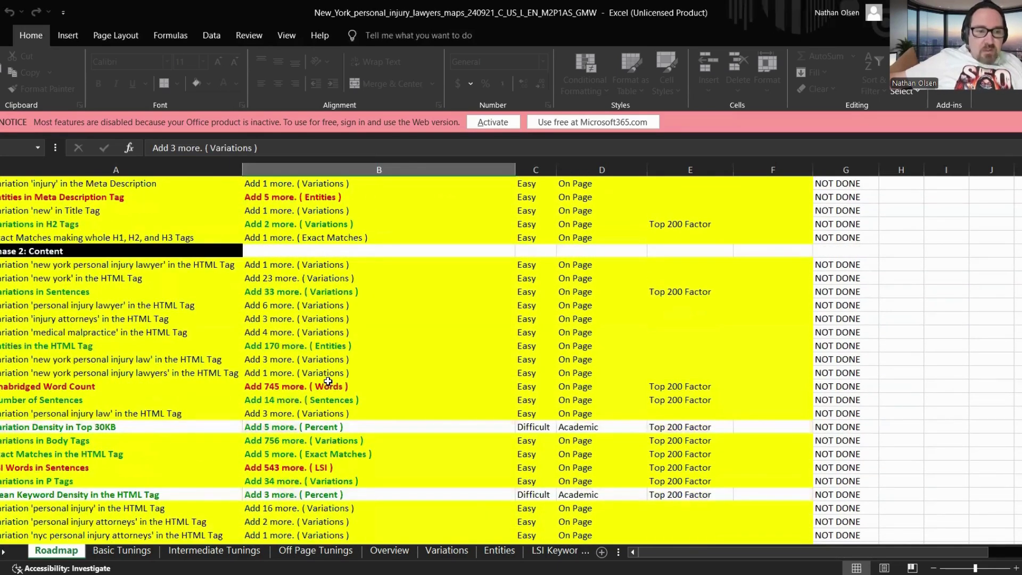
scroll(328, 381, up, 14)
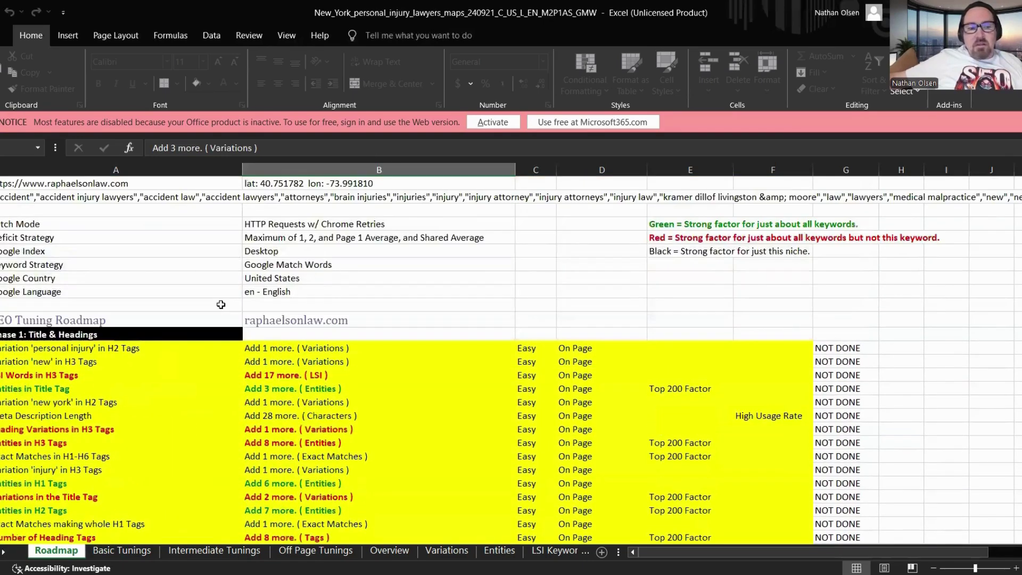
scroll(233, 454, down, 10)
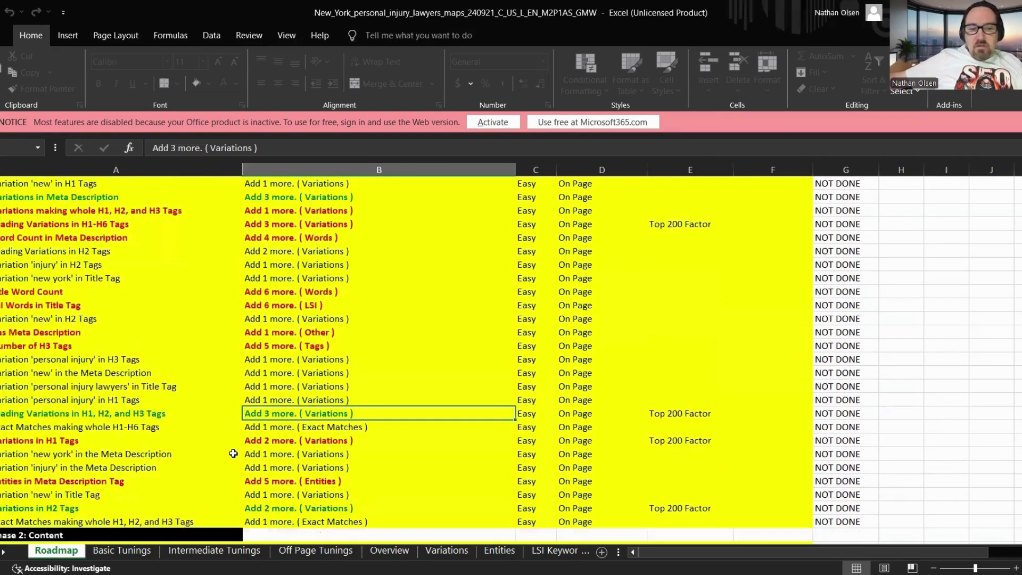
scroll(233, 454, down, 5)
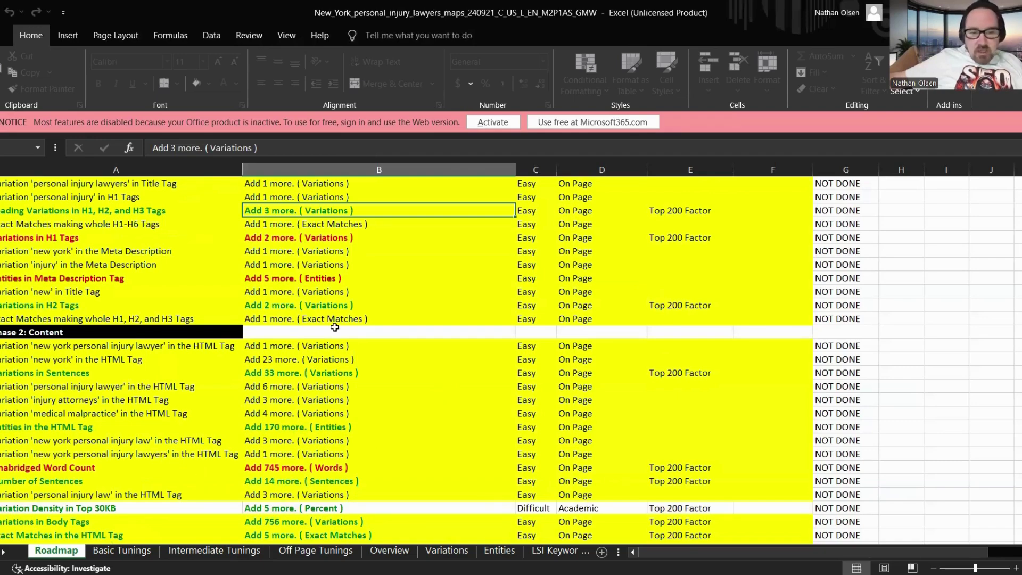
scroll(335, 327, down, 2)
scroll(334, 327, up, 8)
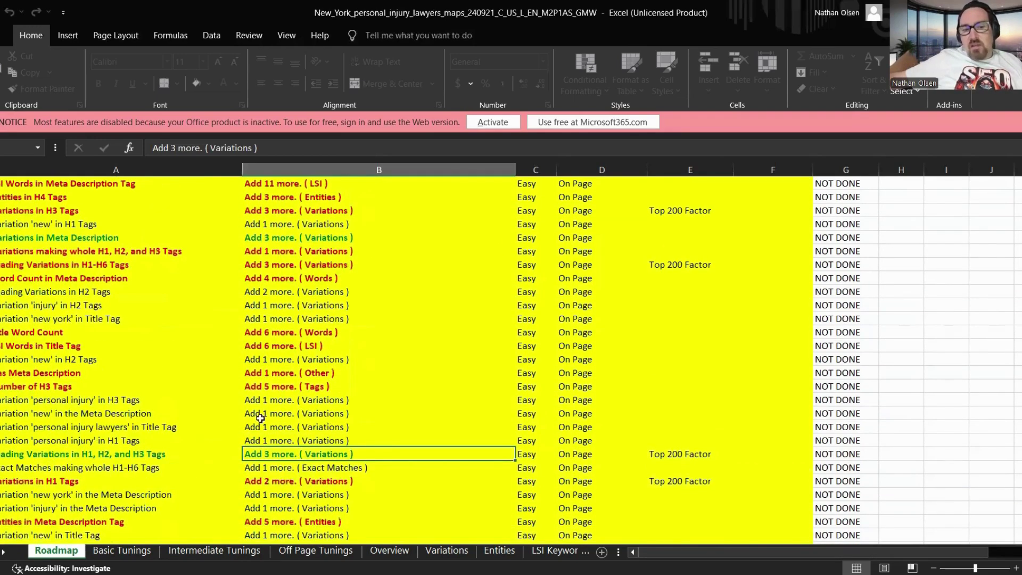
scroll(251, 372, down, 8)
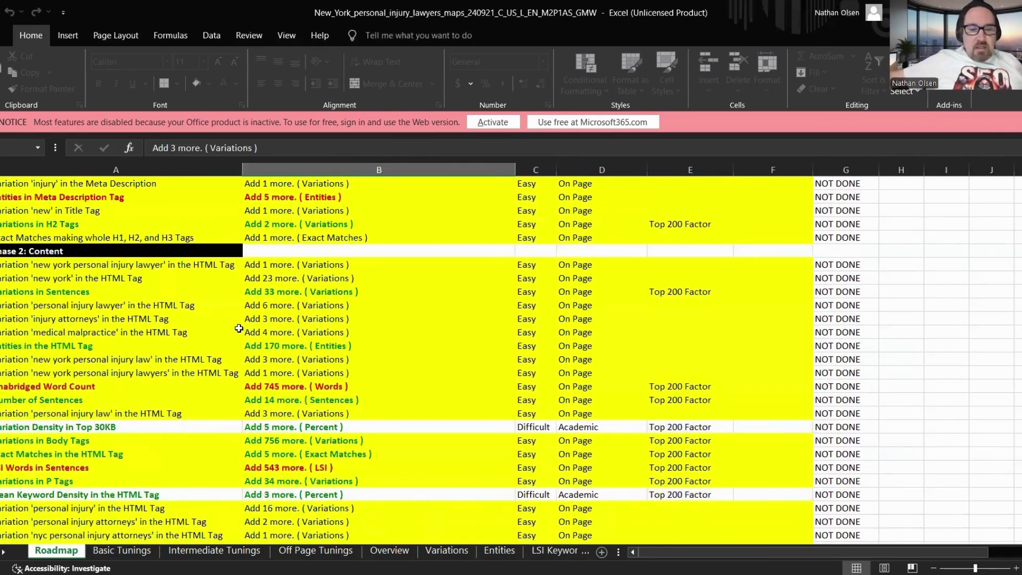
Examine the Phase 2: Content recommendations and check the Variations in Sentences factor.
scroll(252, 337, down, 4)
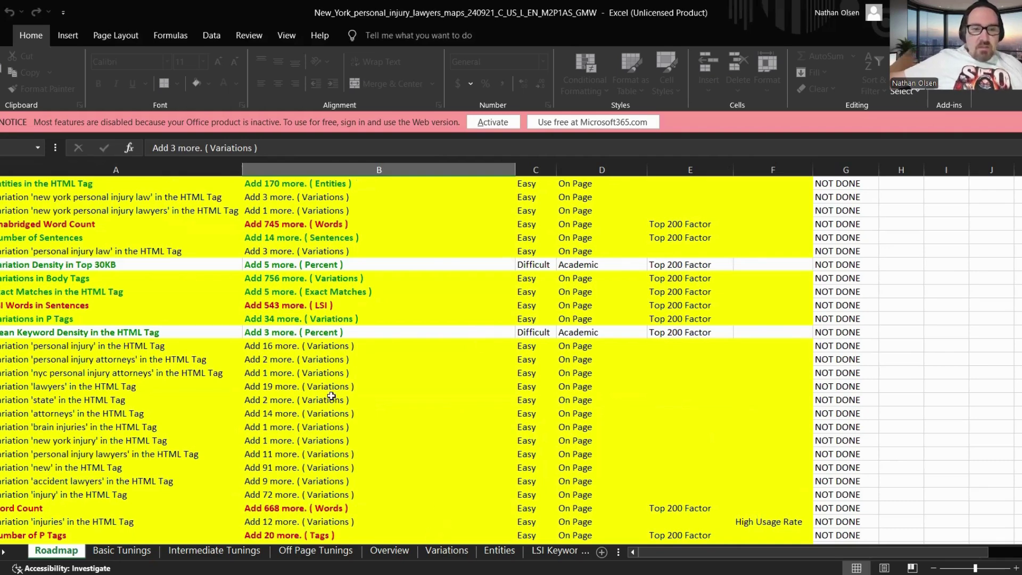
scroll(332, 396, up, 2)
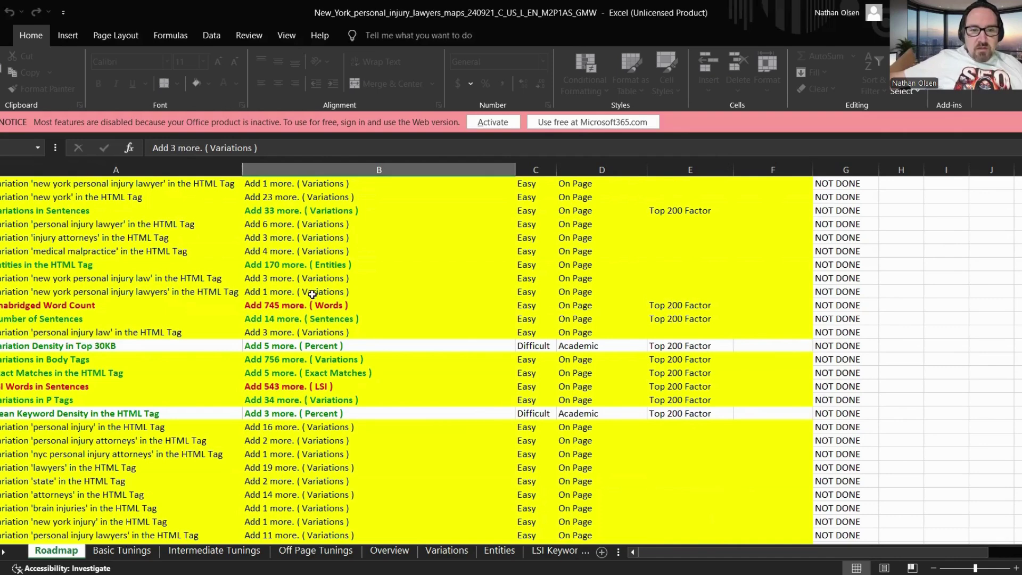
click(308, 211)
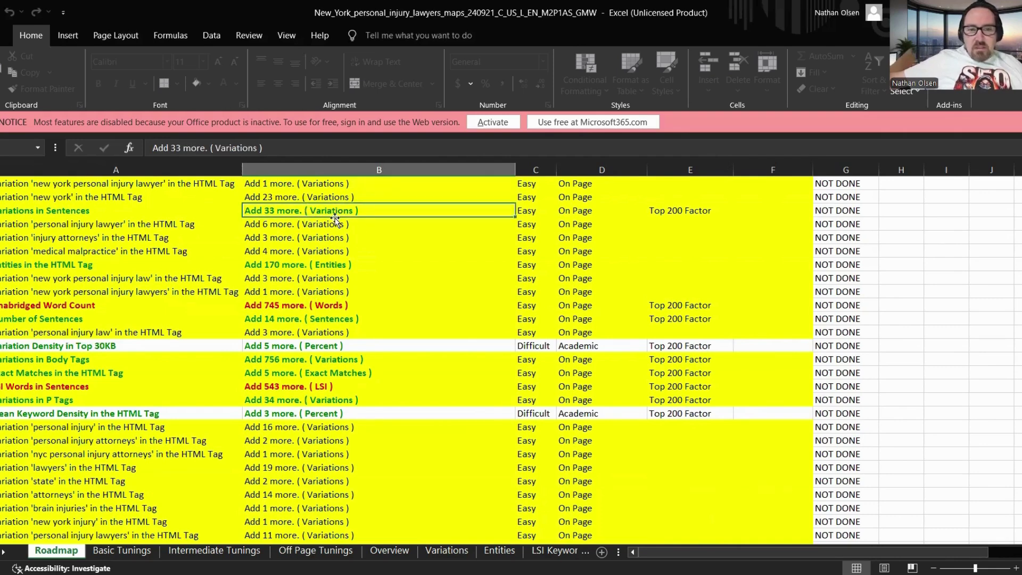
Open the Variations sheet and compare the 'accident' counts of rmkinjurylaw.com and raphaelsonlaw.com, plus rmkinjurylaw.com's 'accident lawyers' count.
click(447, 550)
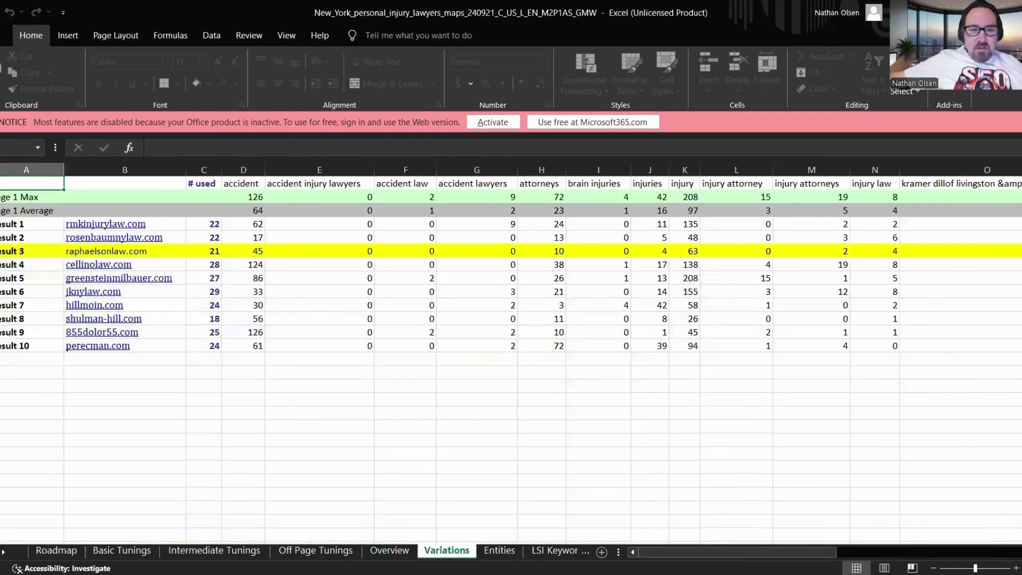
click(253, 183)
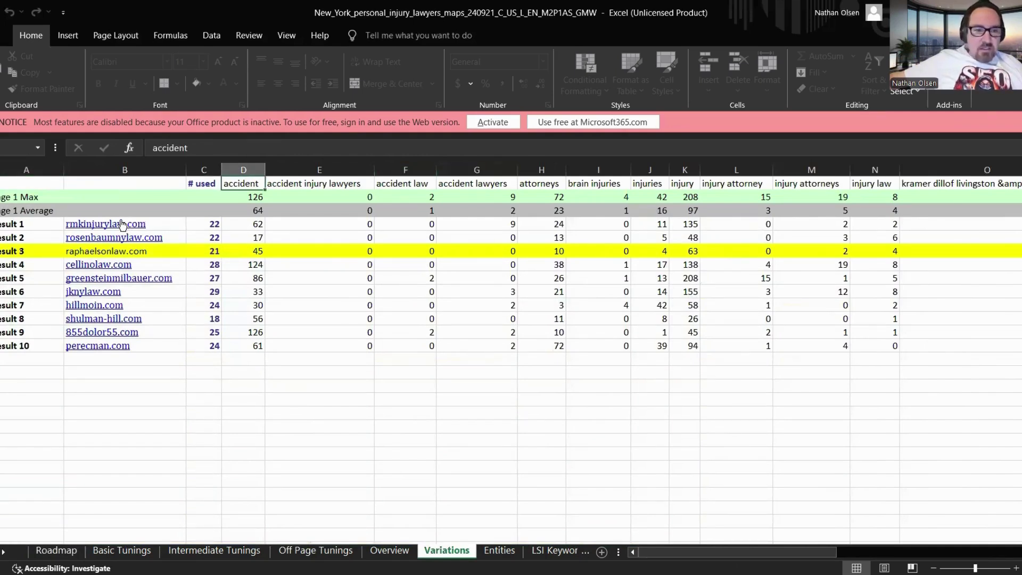
click(296, 226)
click(251, 227)
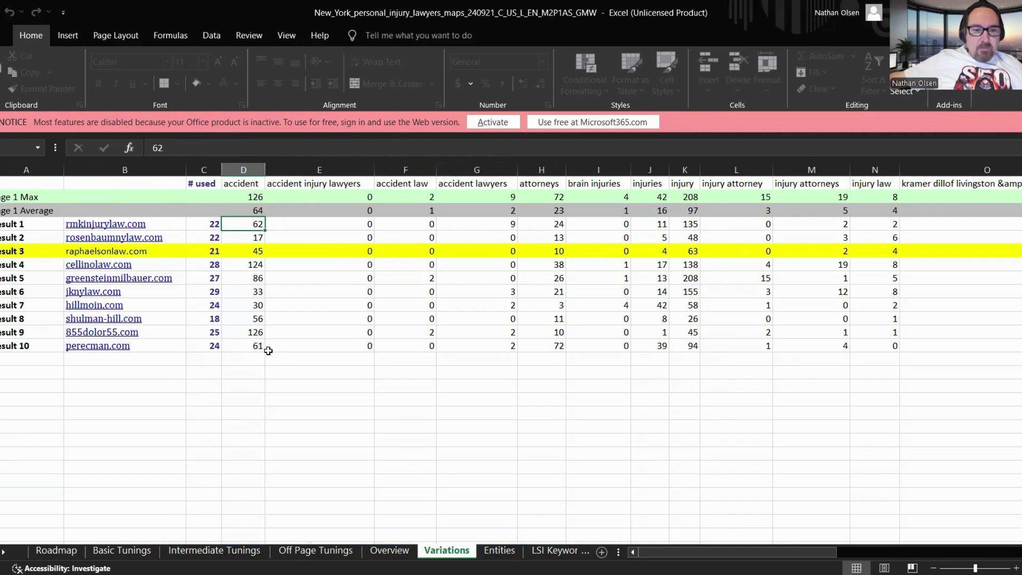
click(254, 252)
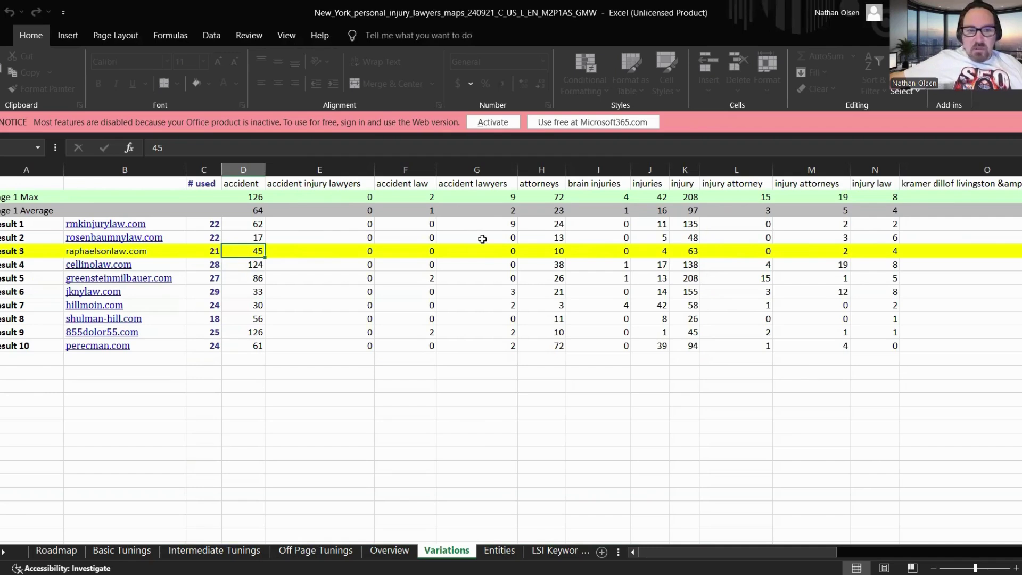
click(496, 222)
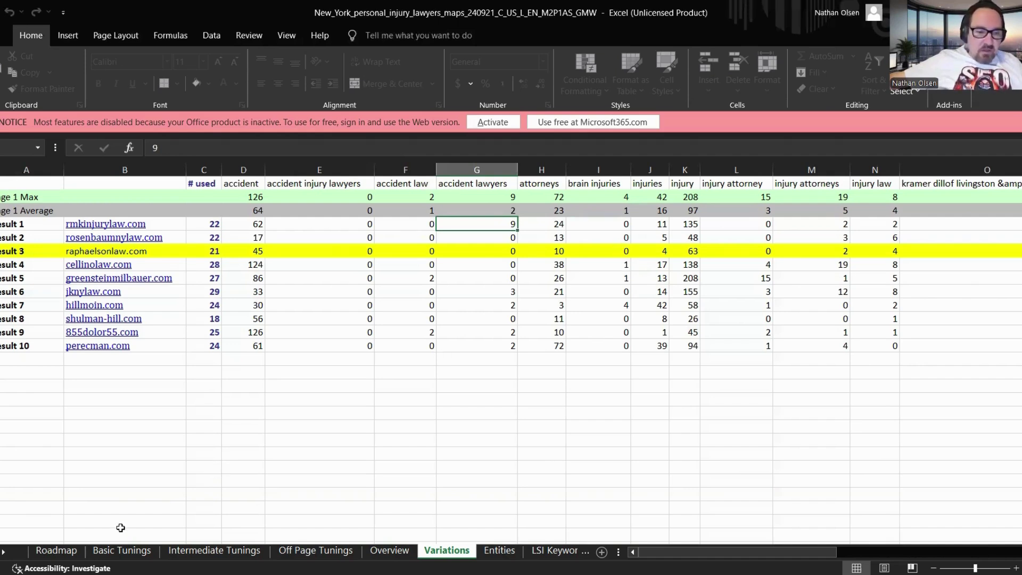
Return to the Roadmap sheet and examine its recommendations for Phase 3: Authority through Phase 6: Search Result Presentation.
click(56, 550)
scroll(191, 331, up, 2)
scroll(202, 332, down, 15)
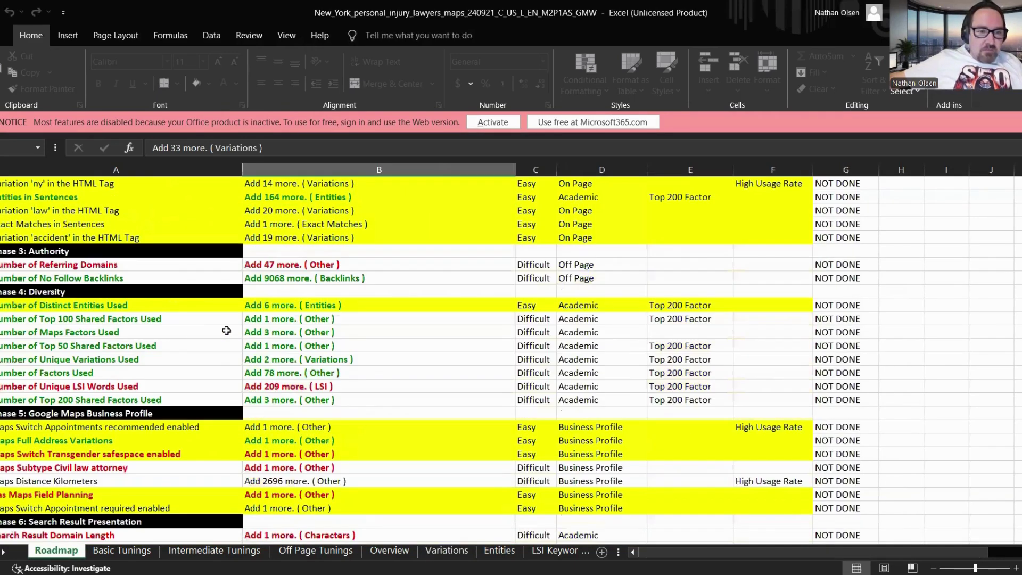
scroll(226, 331, down, 2)
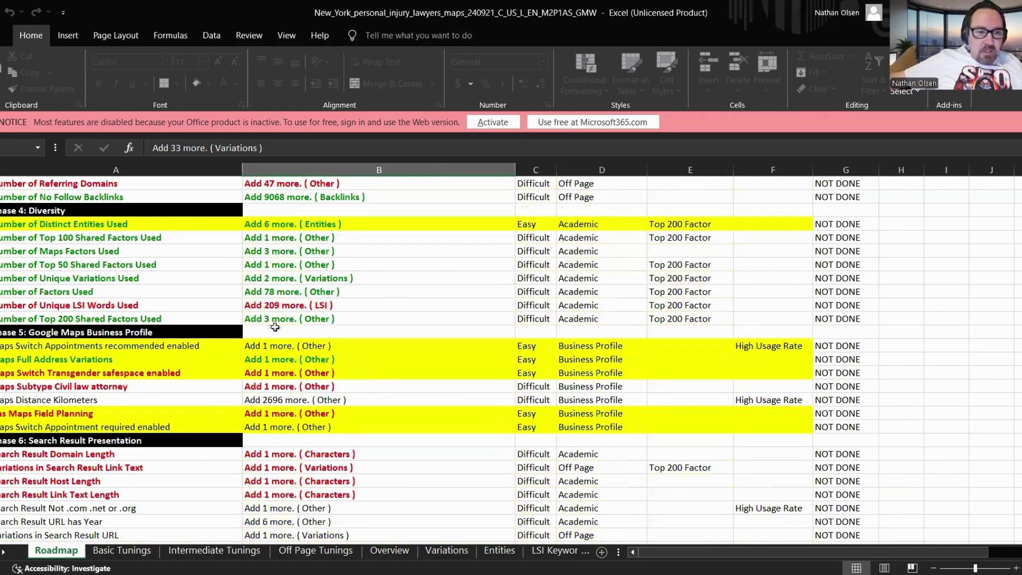
scroll(273, 327, down, 2)
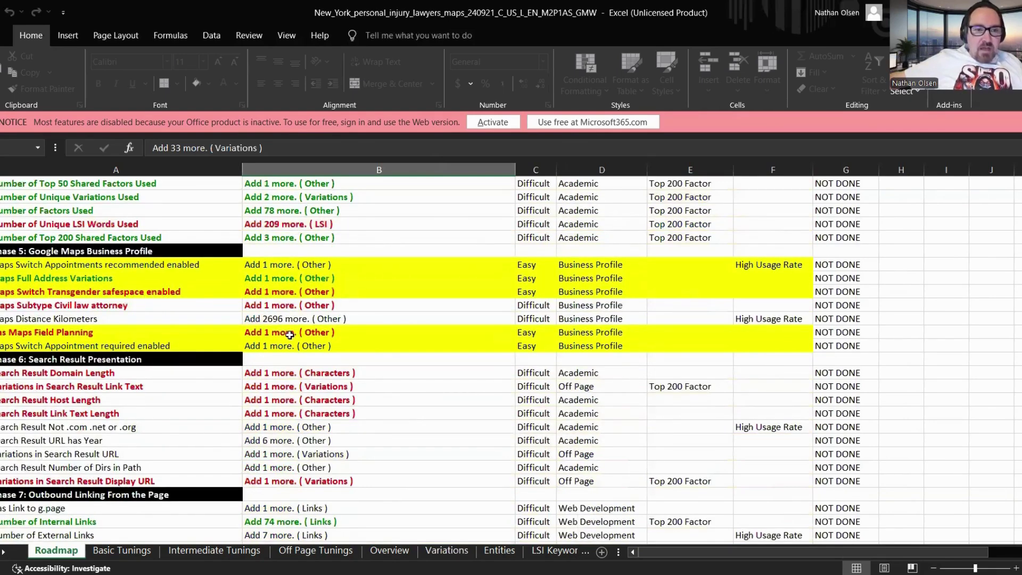
scroll(274, 285, up, 3)
scroll(274, 285, down, 1)
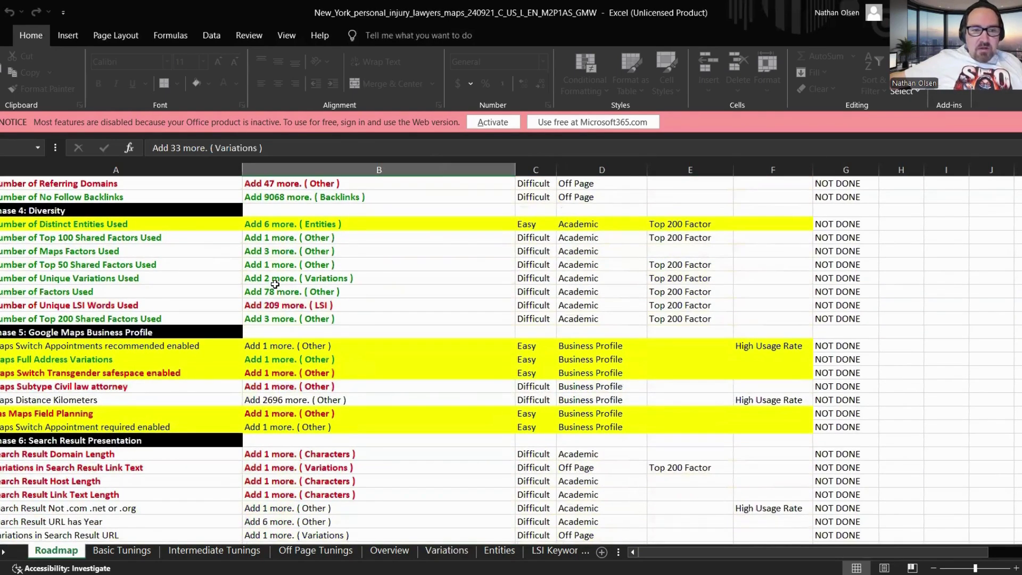
scroll(275, 285, up, 2)
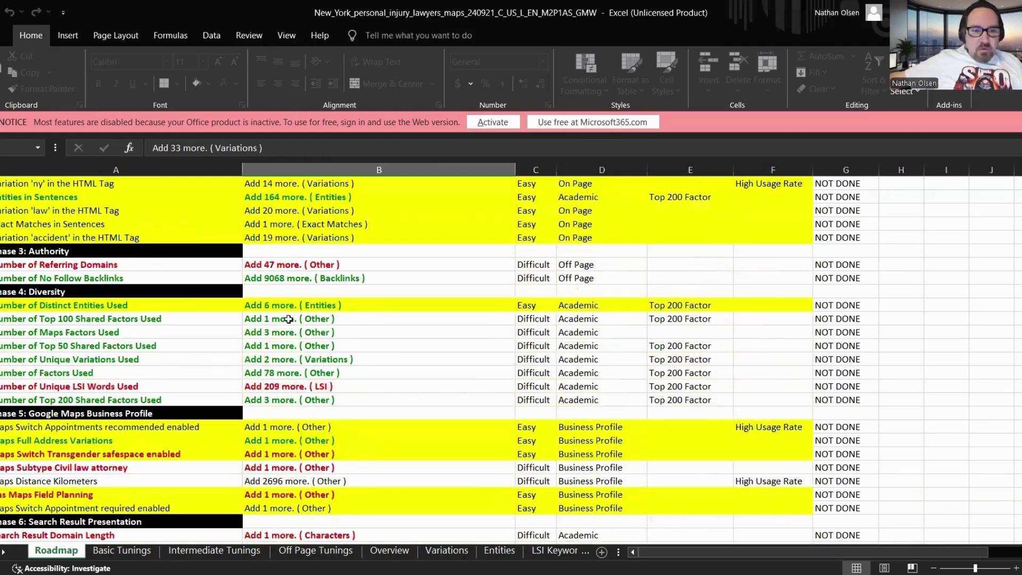
Go back over the Roadmap's Phase 2: Content and Phase 1: Title & Headings recommendations, including the report settings above them.
scroll(391, 319, up, 2)
scroll(390, 318, up, 15)
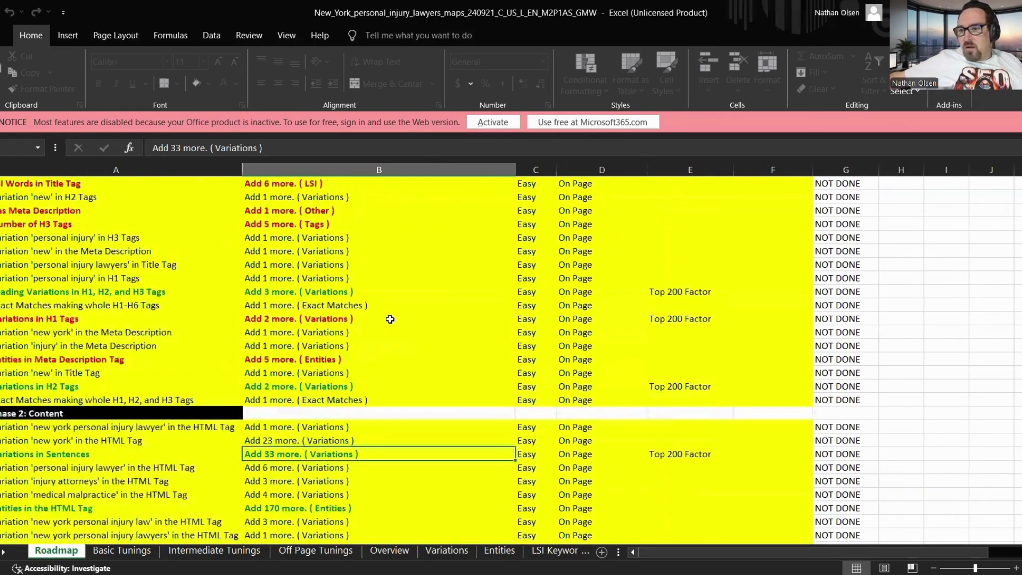
scroll(375, 322, down, 3)
scroll(372, 324, up, 3)
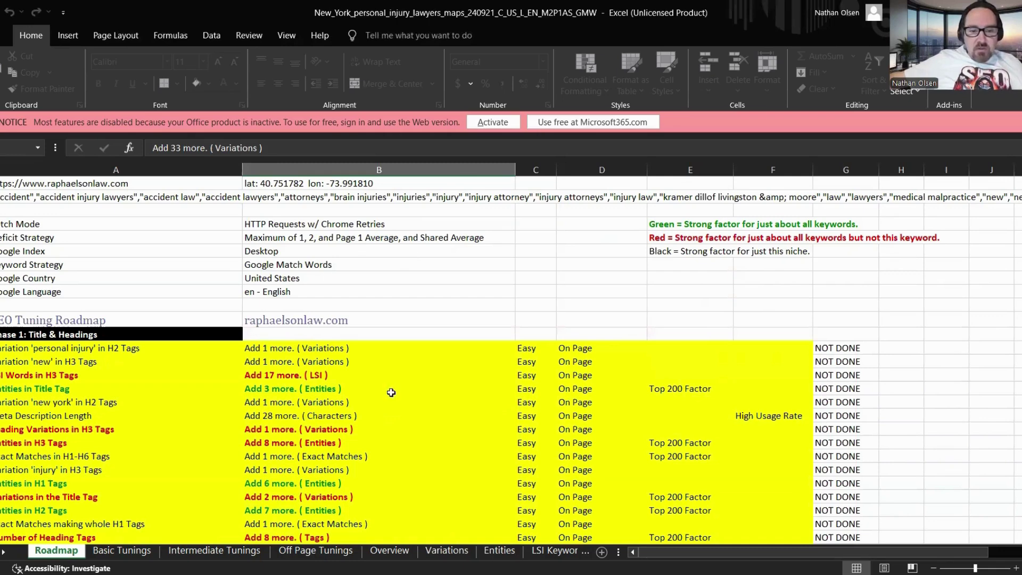
scroll(389, 391, down, 6)
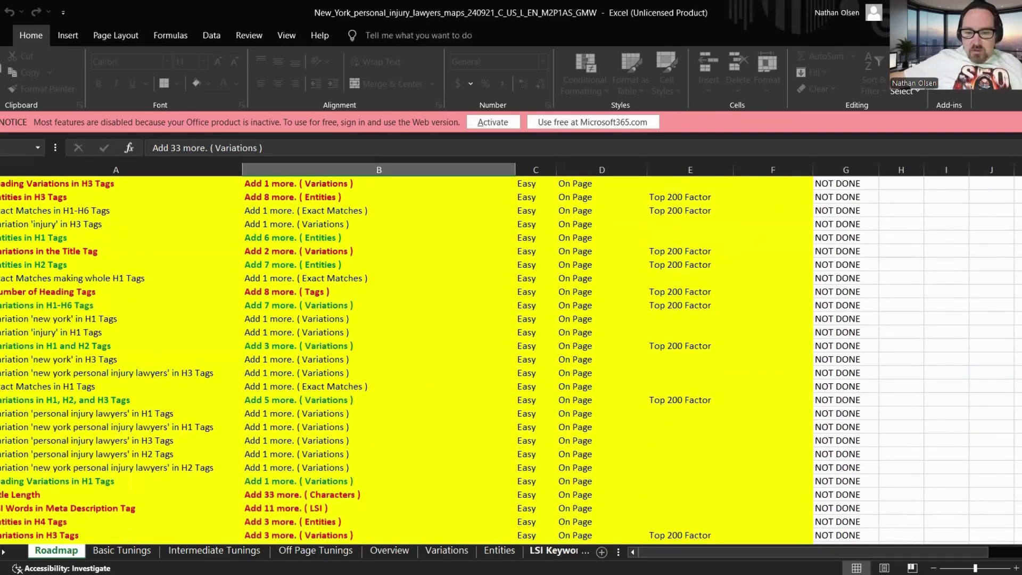
Look through the report's Results, Questions, Sentences and Schema sheets.
click(574, 552)
click(574, 553)
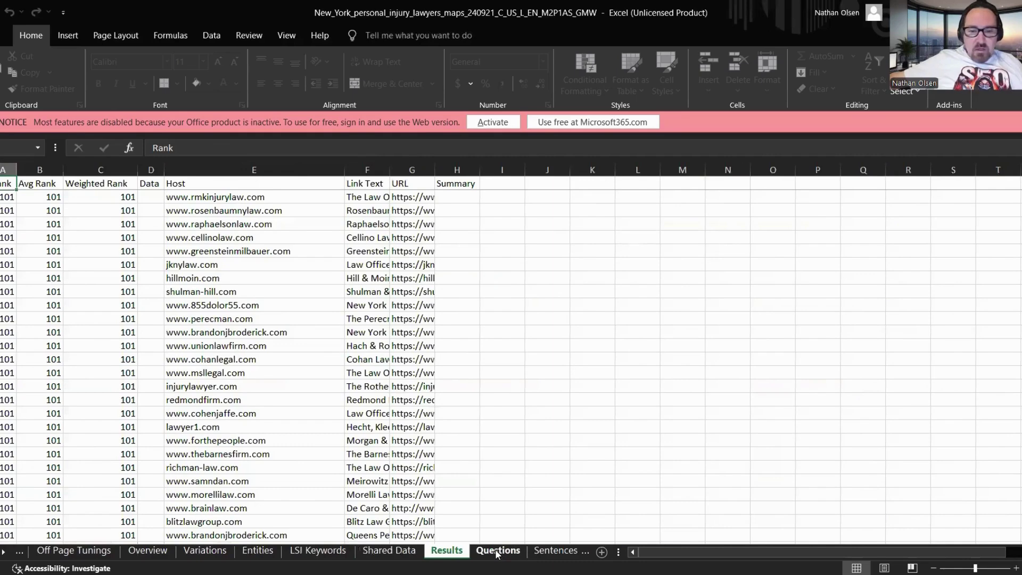
click(497, 551)
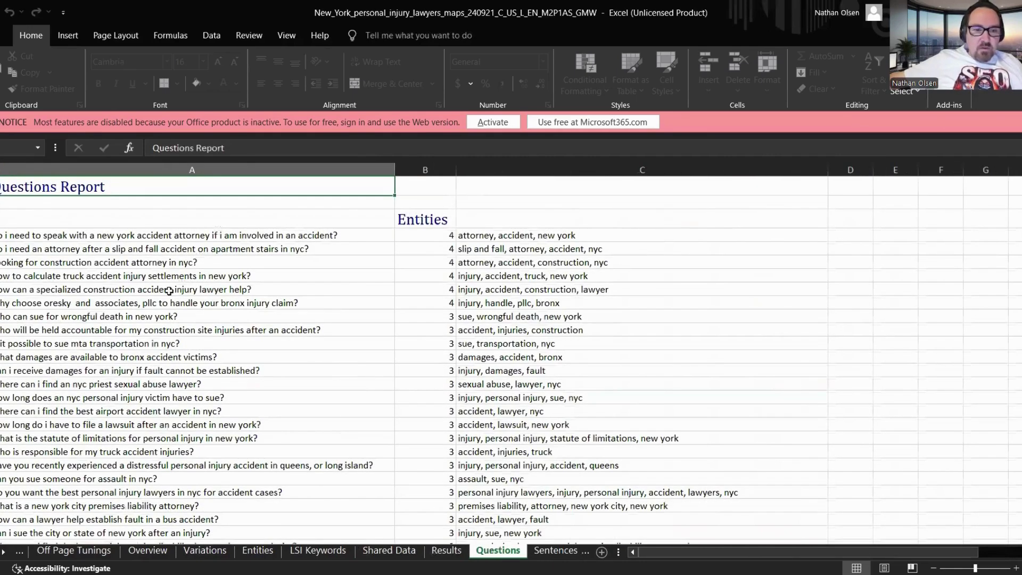
click(541, 552)
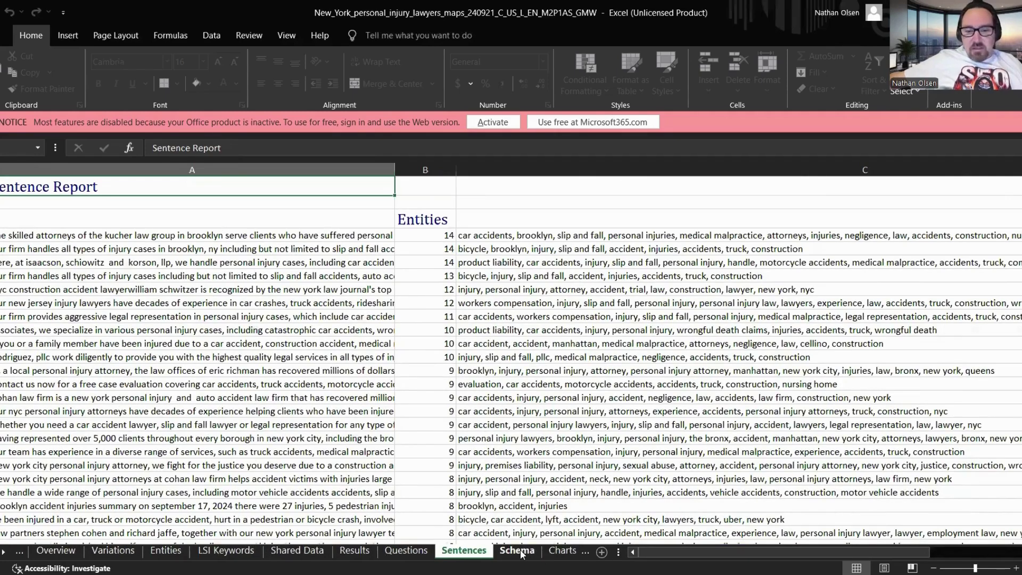
click(534, 550)
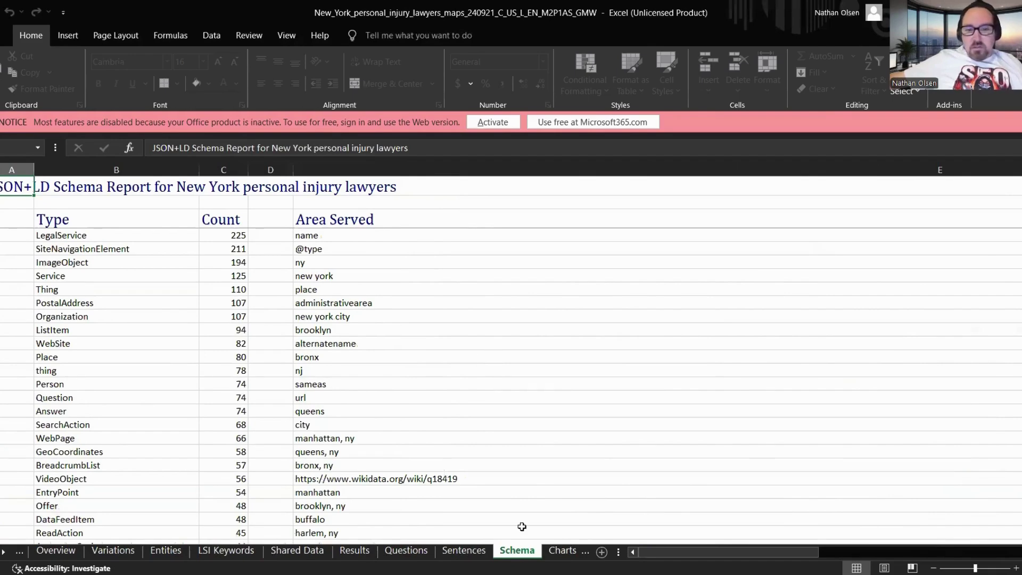
Check the Overview sheet, then reopen the Roadmap and review the heading and meta description recommendations in Phase 1.
click(60, 550)
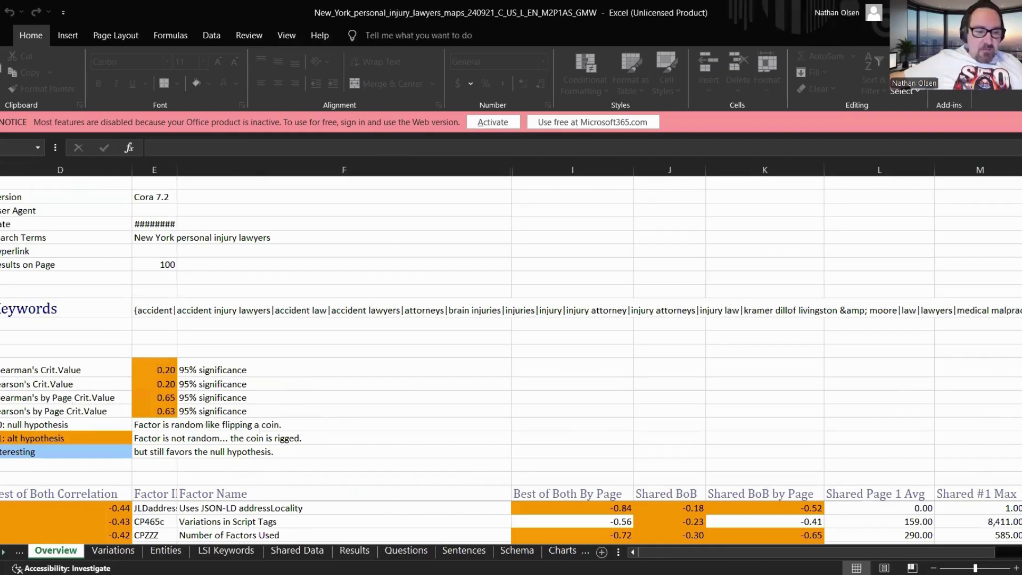
click(4, 551)
click(4, 551)
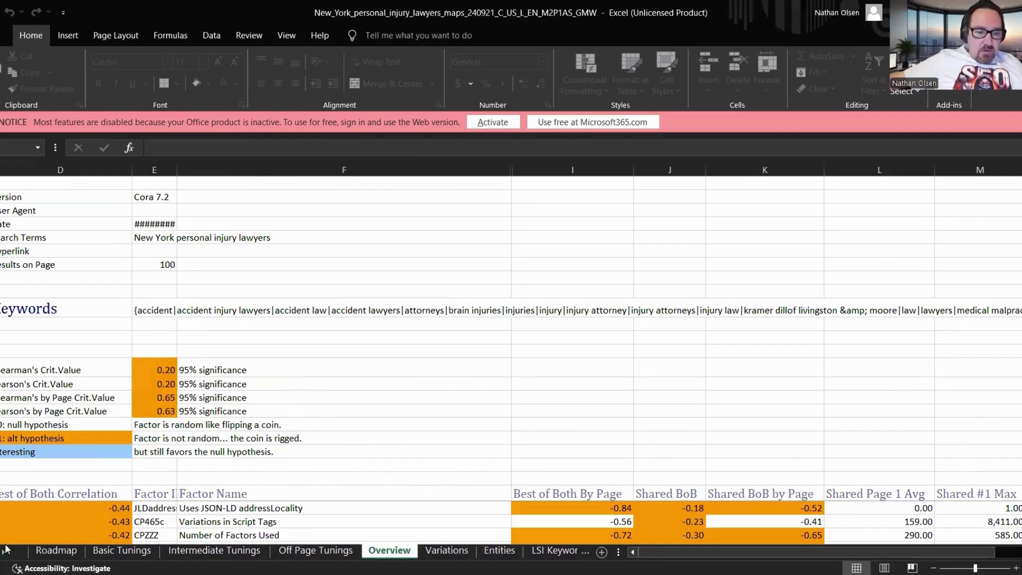
click(60, 551)
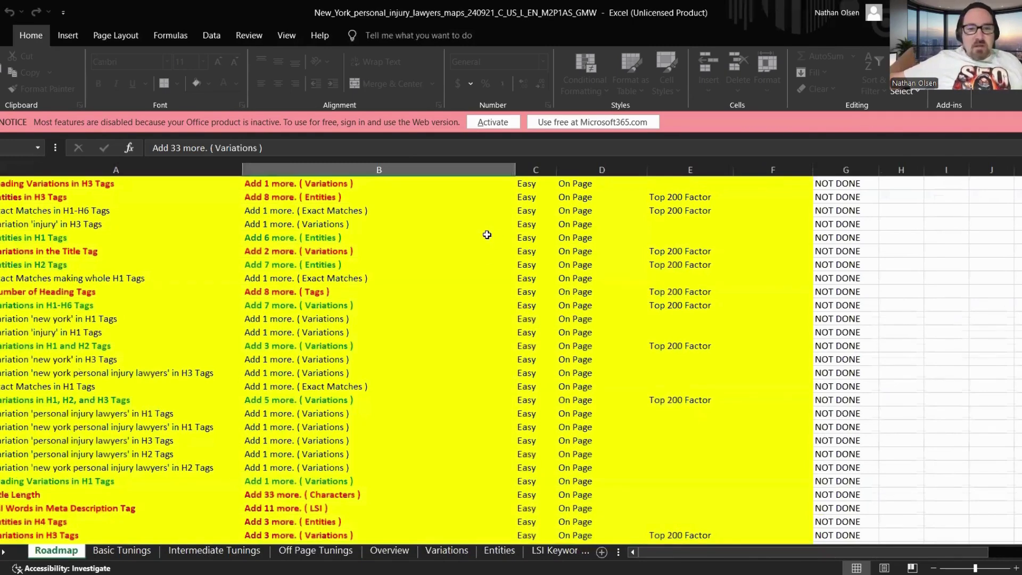
scroll(468, 252, down, 2)
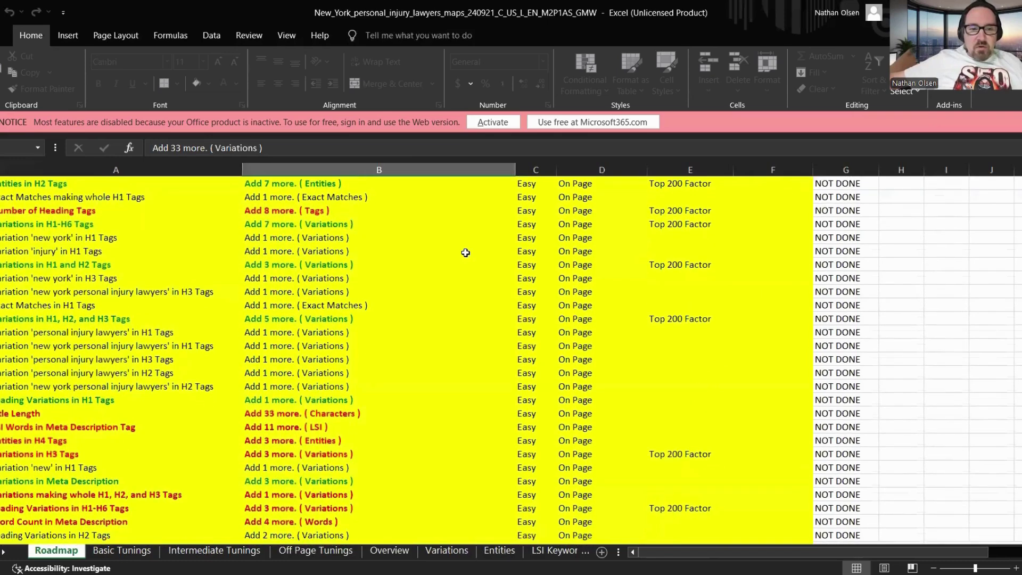
scroll(433, 263, down, 1)
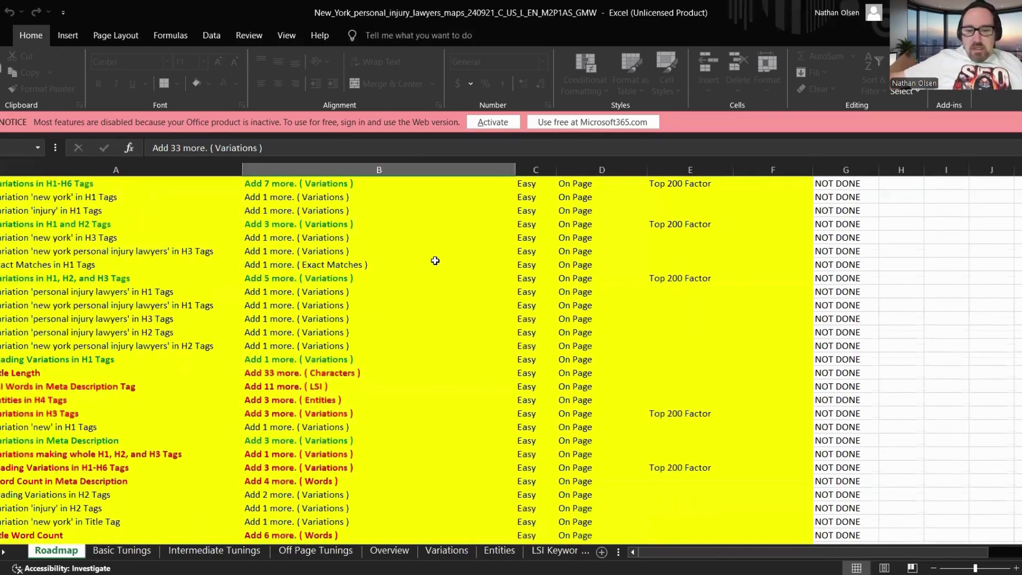